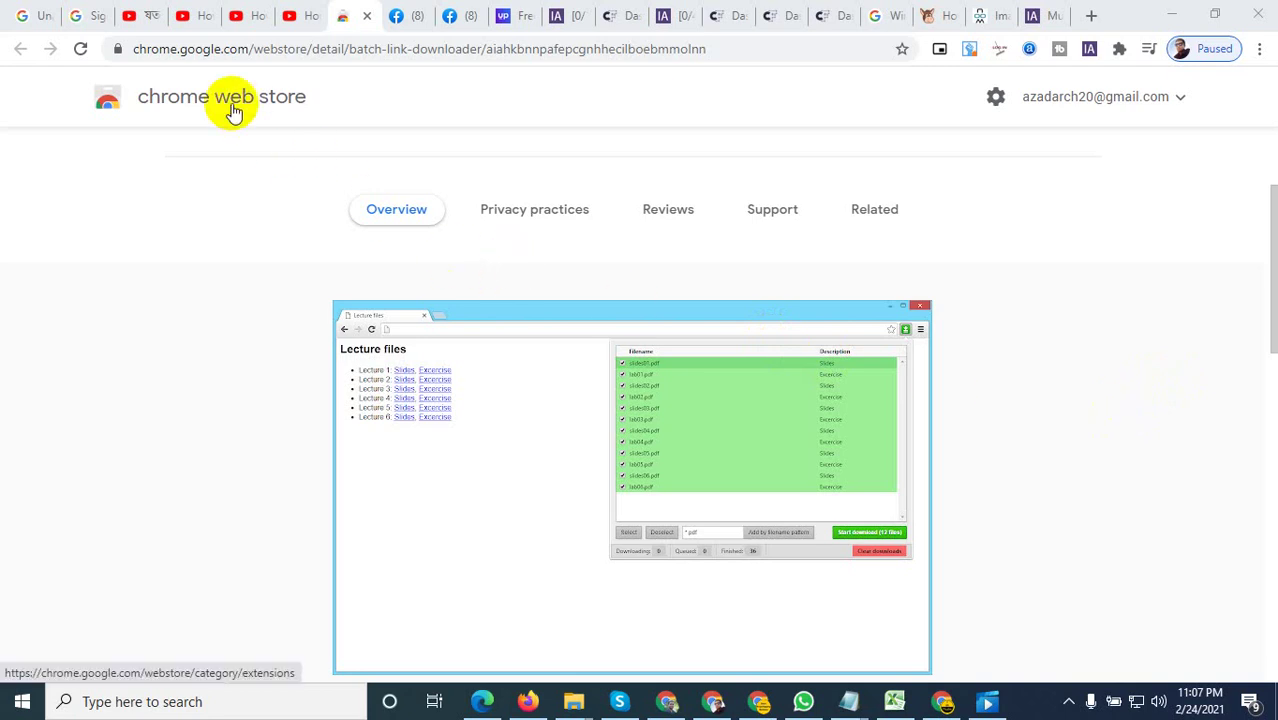
scroll(450, 378, "down", 1)
scroll(450, 378, "down", 3)
scroll(450, 390, "down", 2)
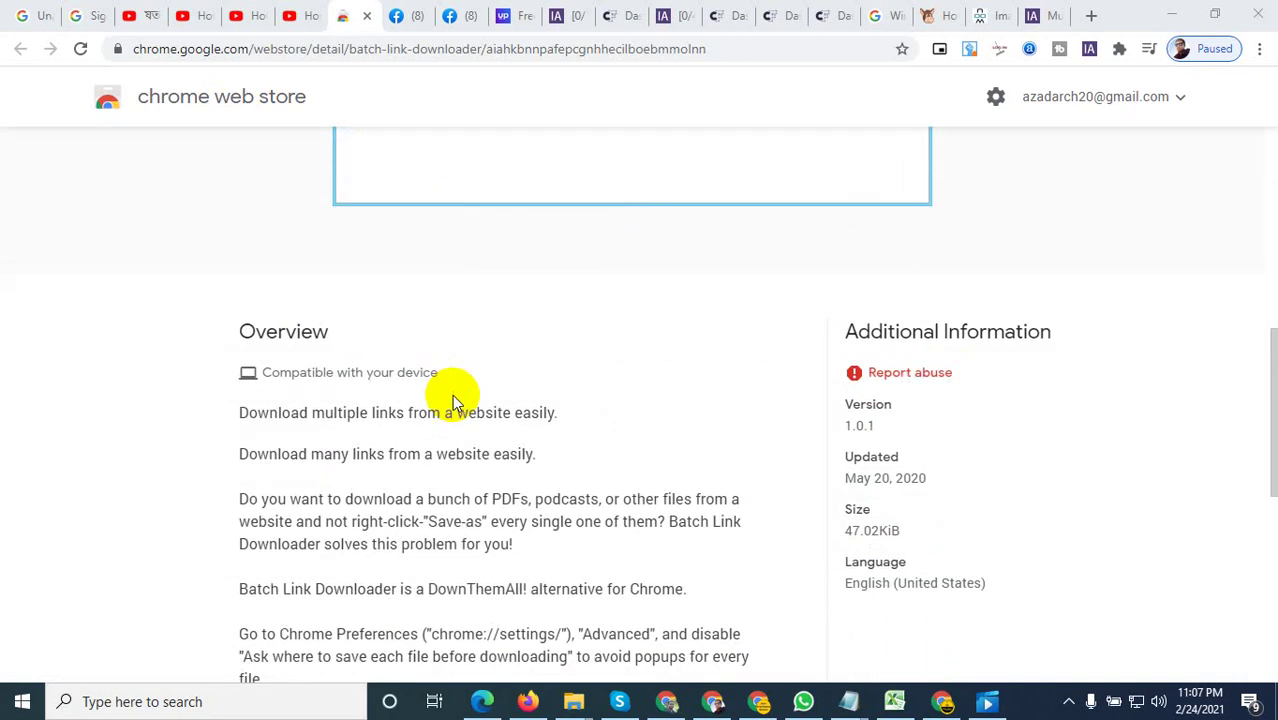
scroll(371, 424, "down", 5)
scroll(390, 430, "down", 2)
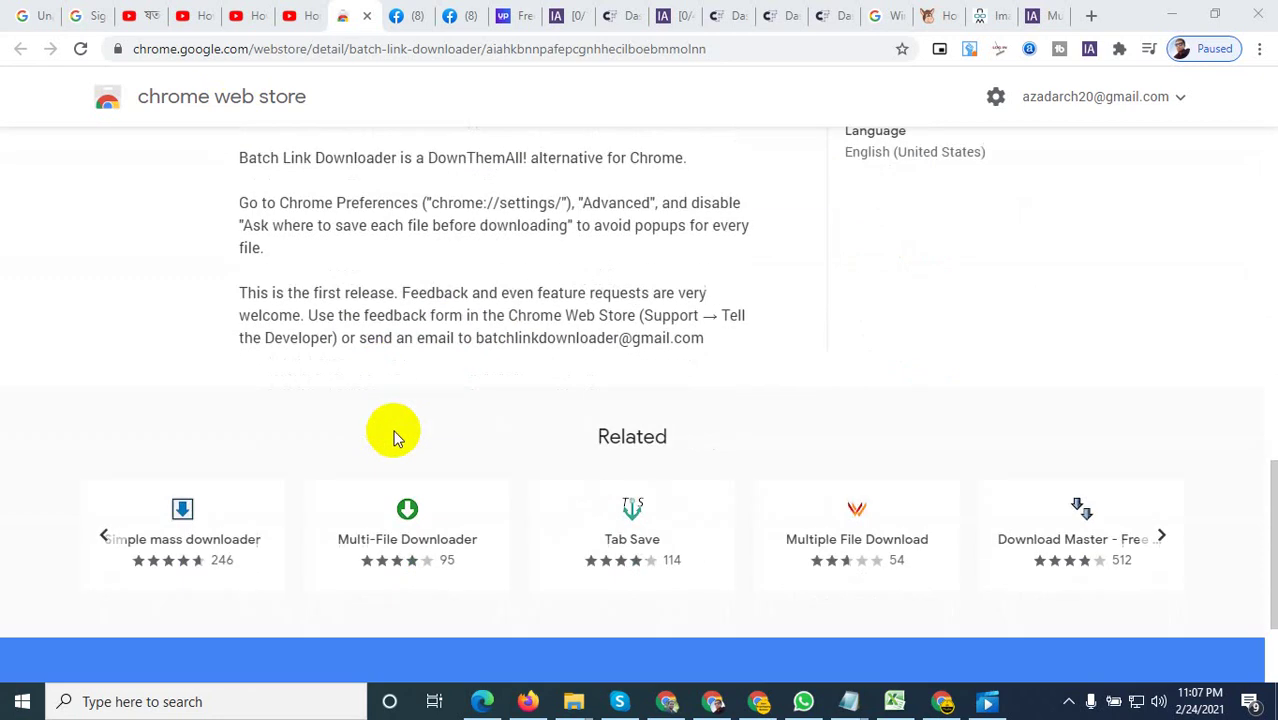
scroll(414, 443, "down", 3)
scroll(438, 467, "up", 5)
scroll(560, 345, "up", 5)
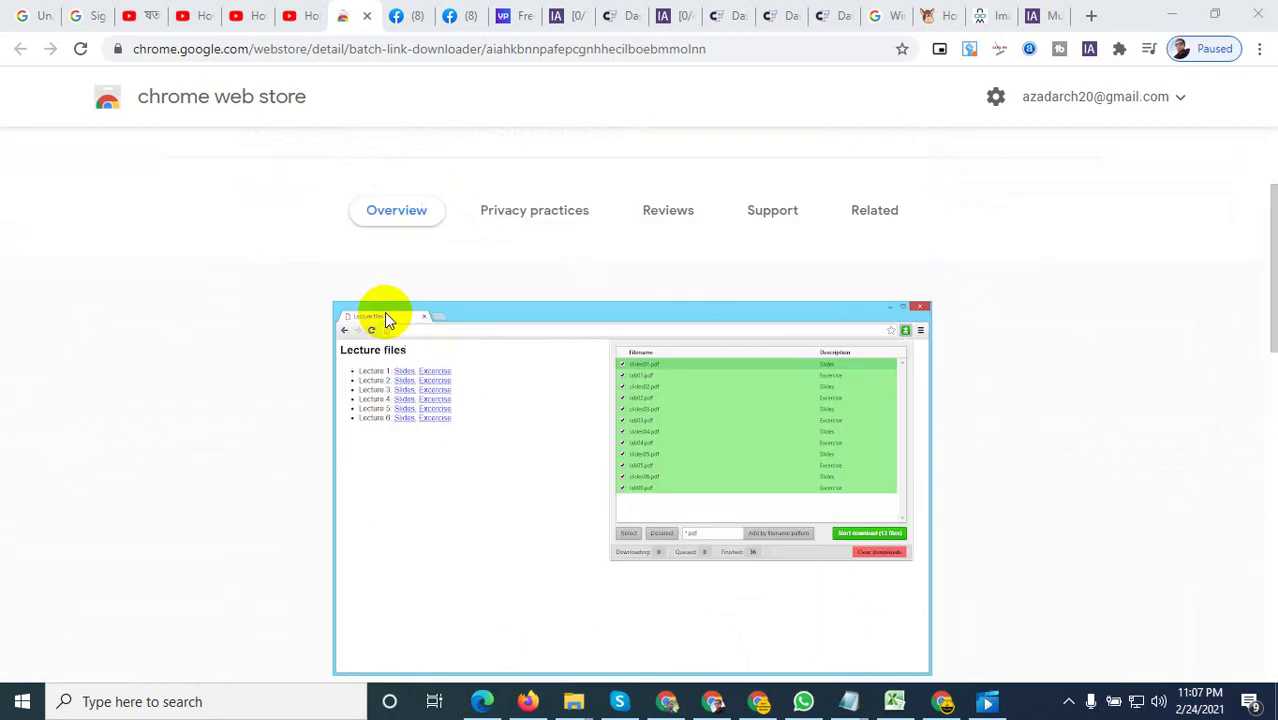
scroll(384, 312, "up", 4)
scroll(430, 320, "up", 2)
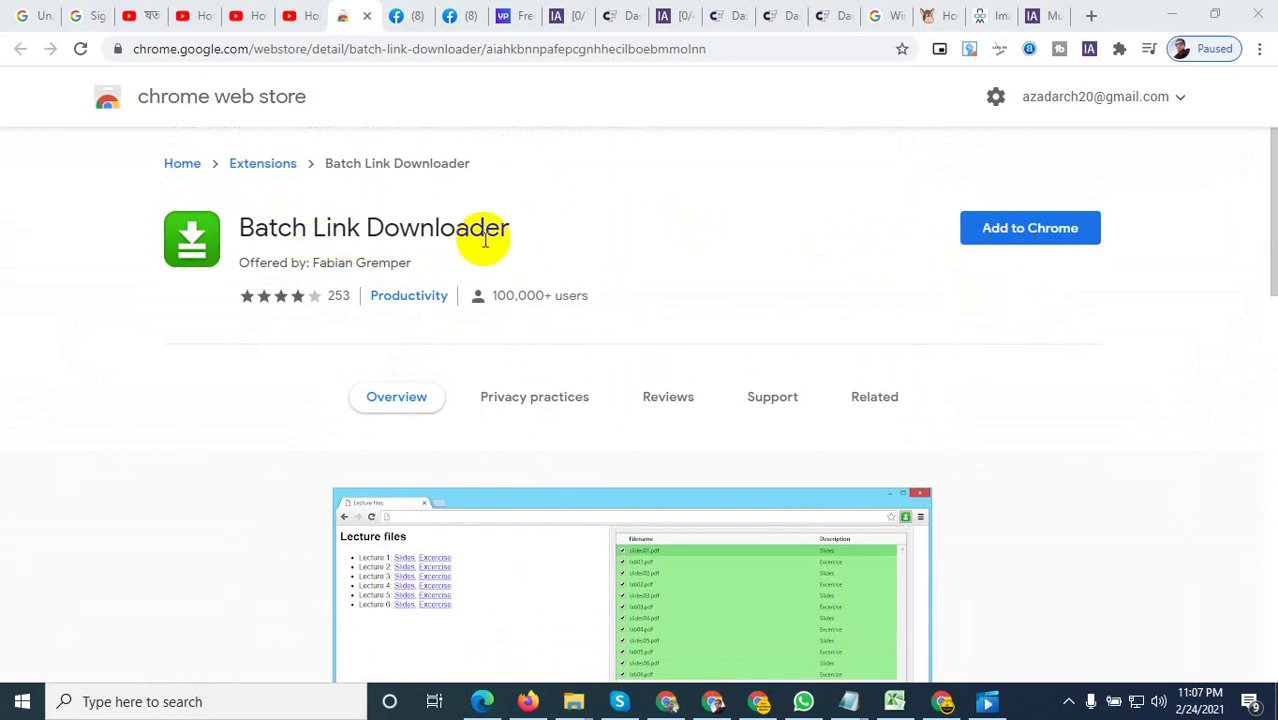
Install Batch Link Downloader with Add to Chrome and confirm Add extension
left_click(1000, 228)
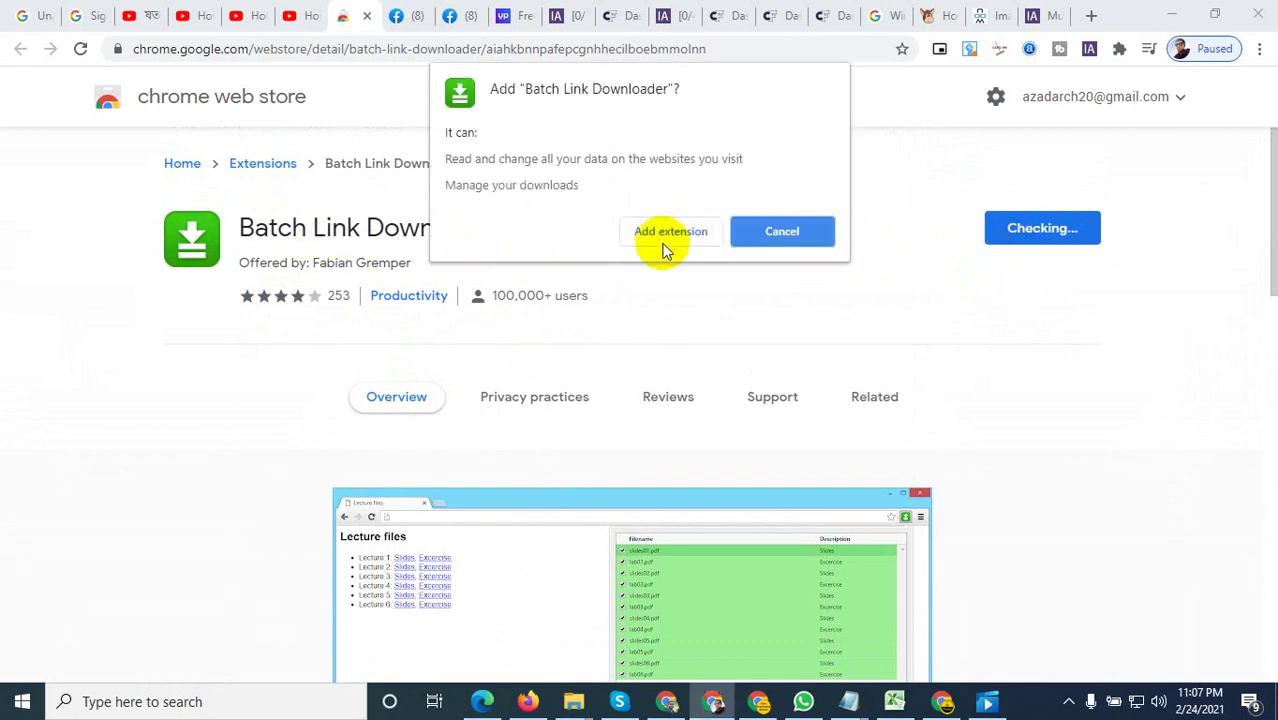
left_click(670, 231)
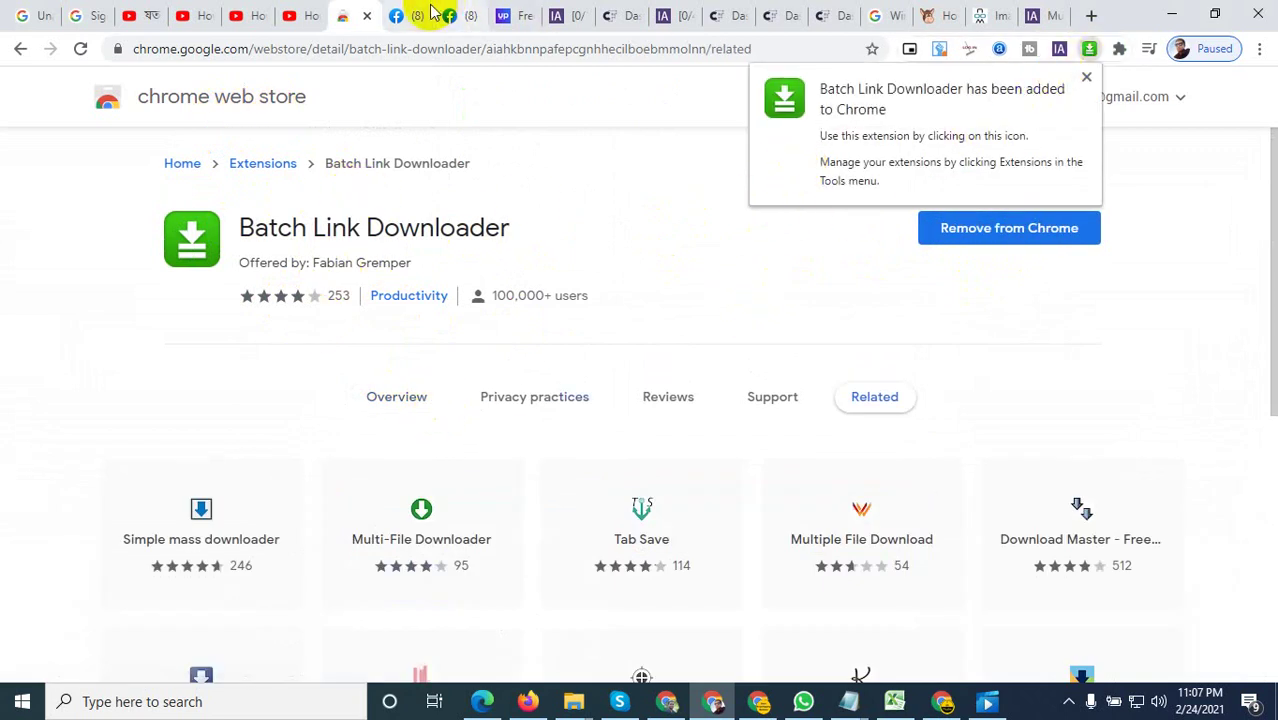
Move through the ImageAssistant and Creative Fabrica tabs to the UpLabs profile tab
left_click(570, 15)
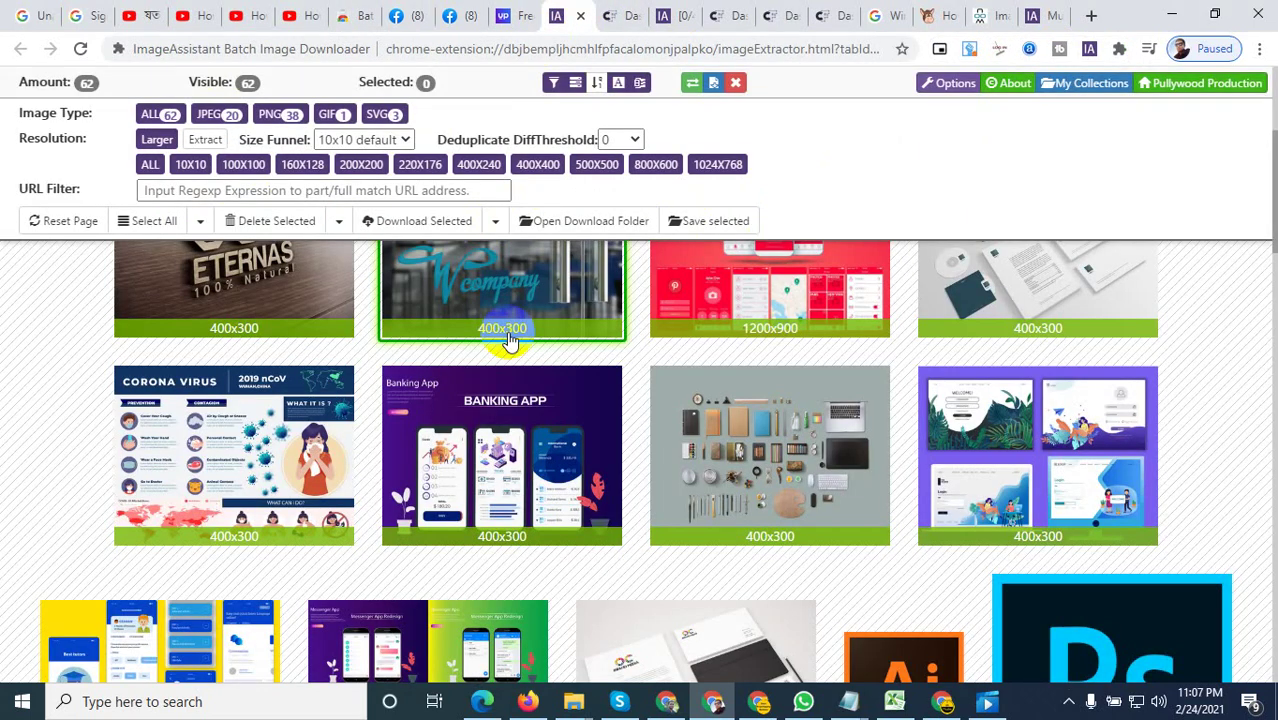
scroll(528, 300, "up", 1)
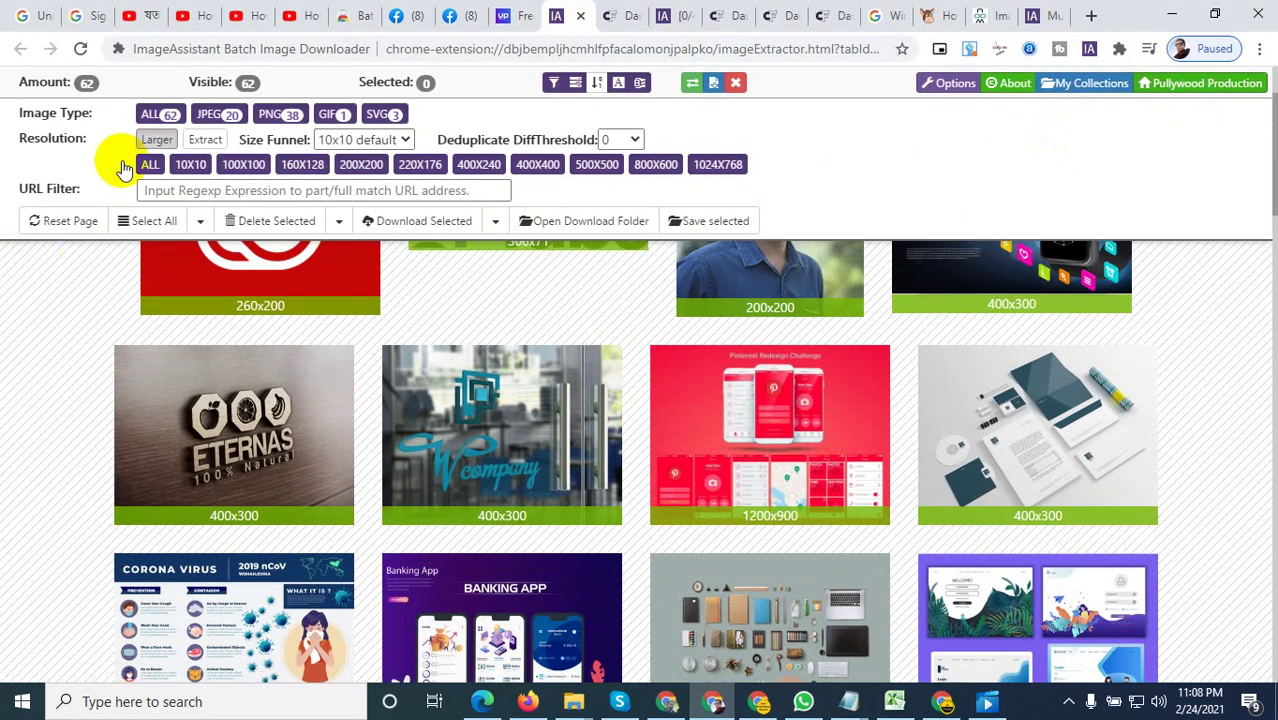
left_click(583, 15)
left_click(528, 15)
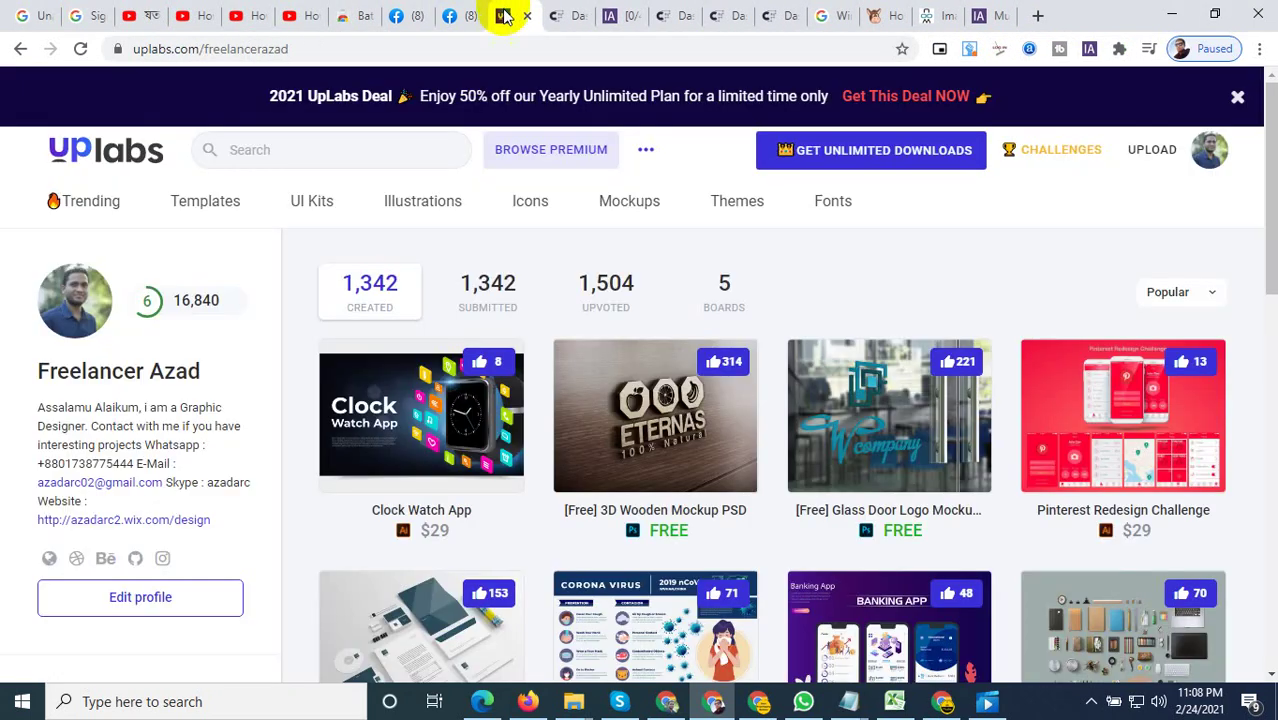
scroll(779, 292, "down", 8)
scroll(236, 565, "down", 5)
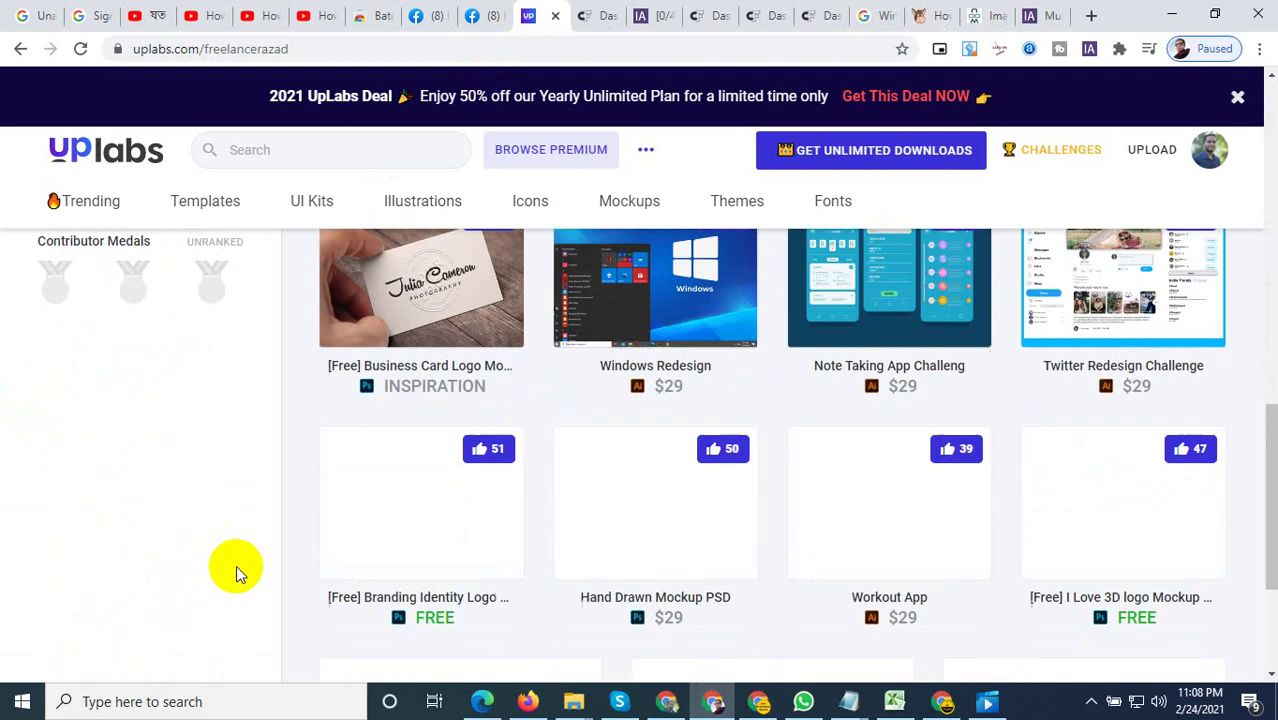
scroll(130, 578, "down", 3)
scroll(130, 578, "up", 5)
scroll(130, 578, "up", 8)
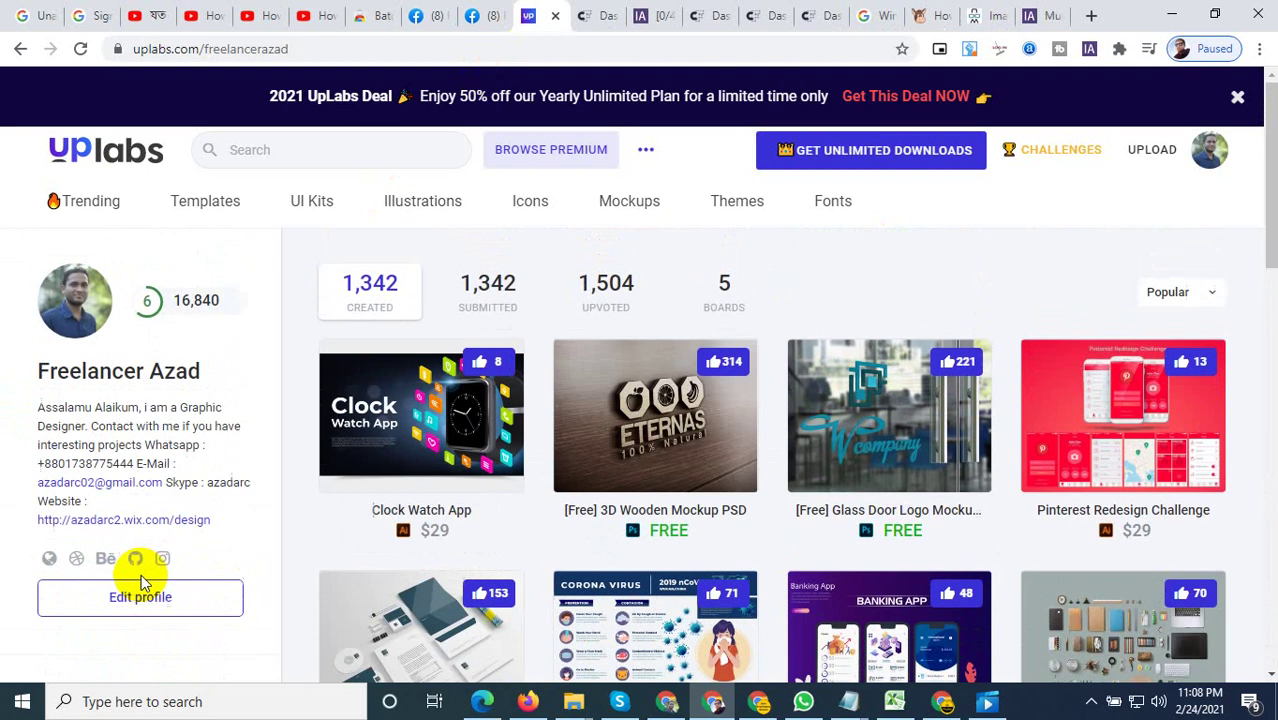
On the second tab, load the Google homepage from the address bar
left_click(78, 15)
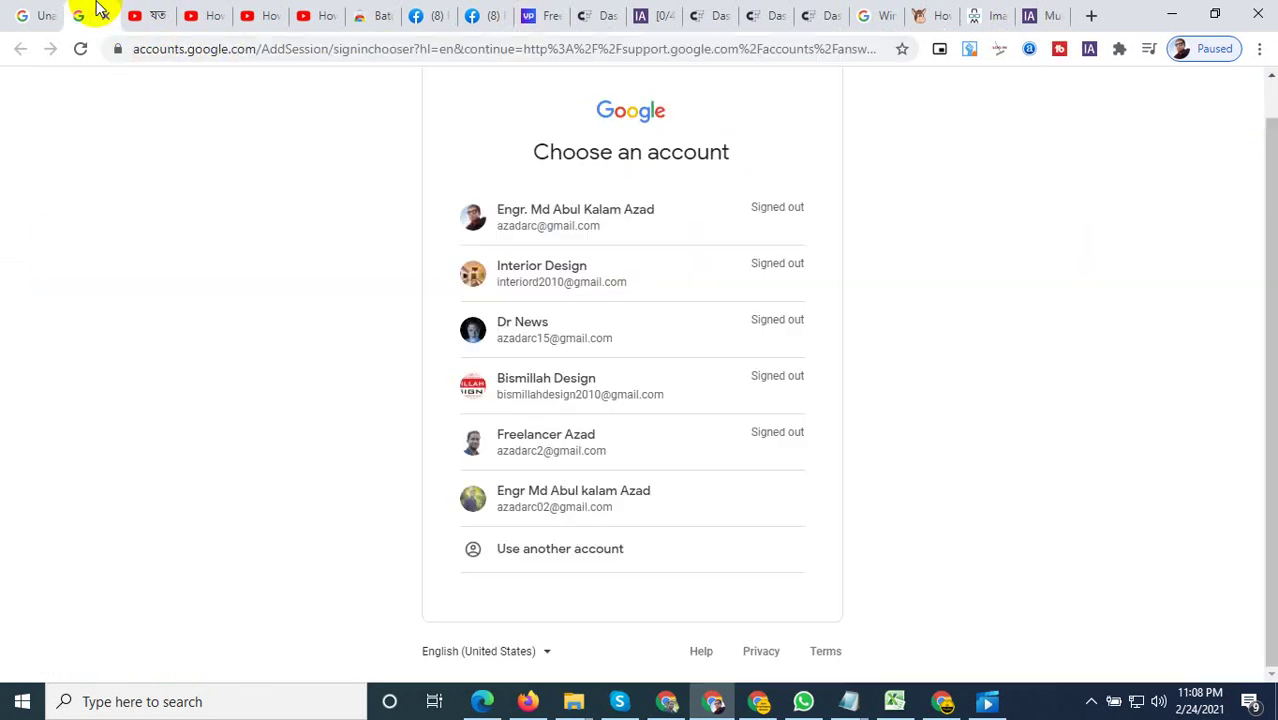
left_click(306, 49)
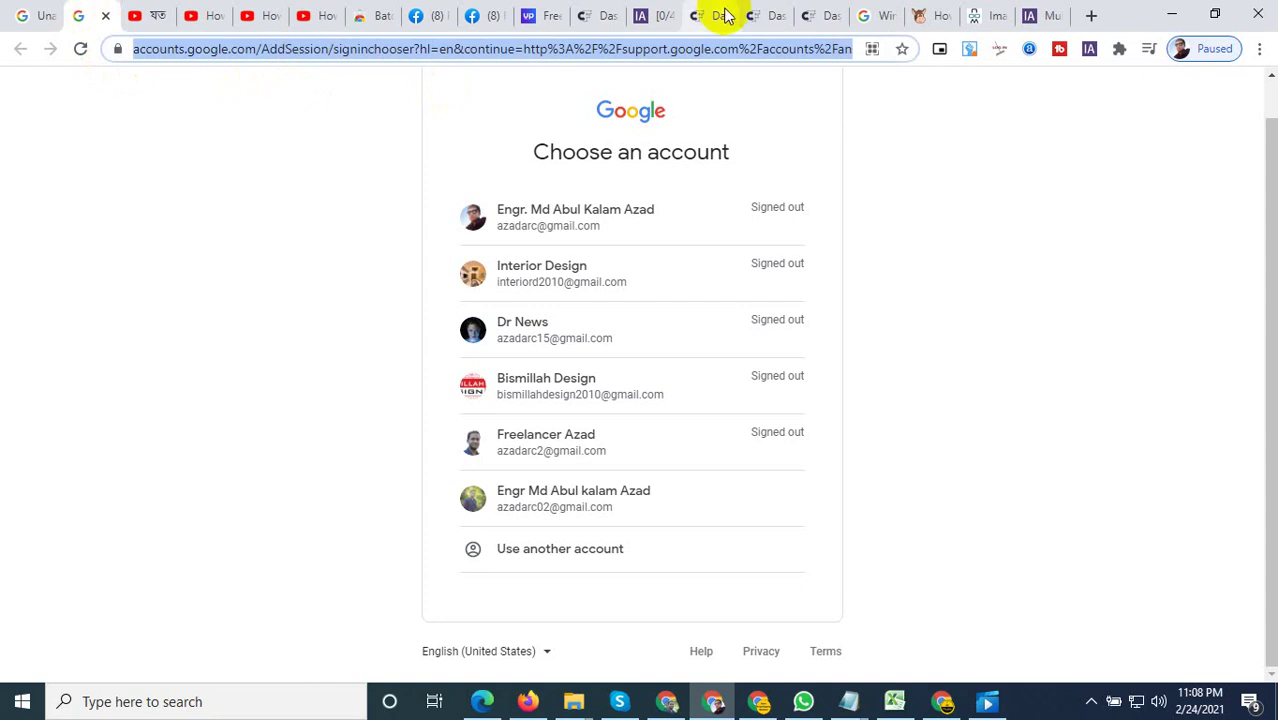
type("googl")
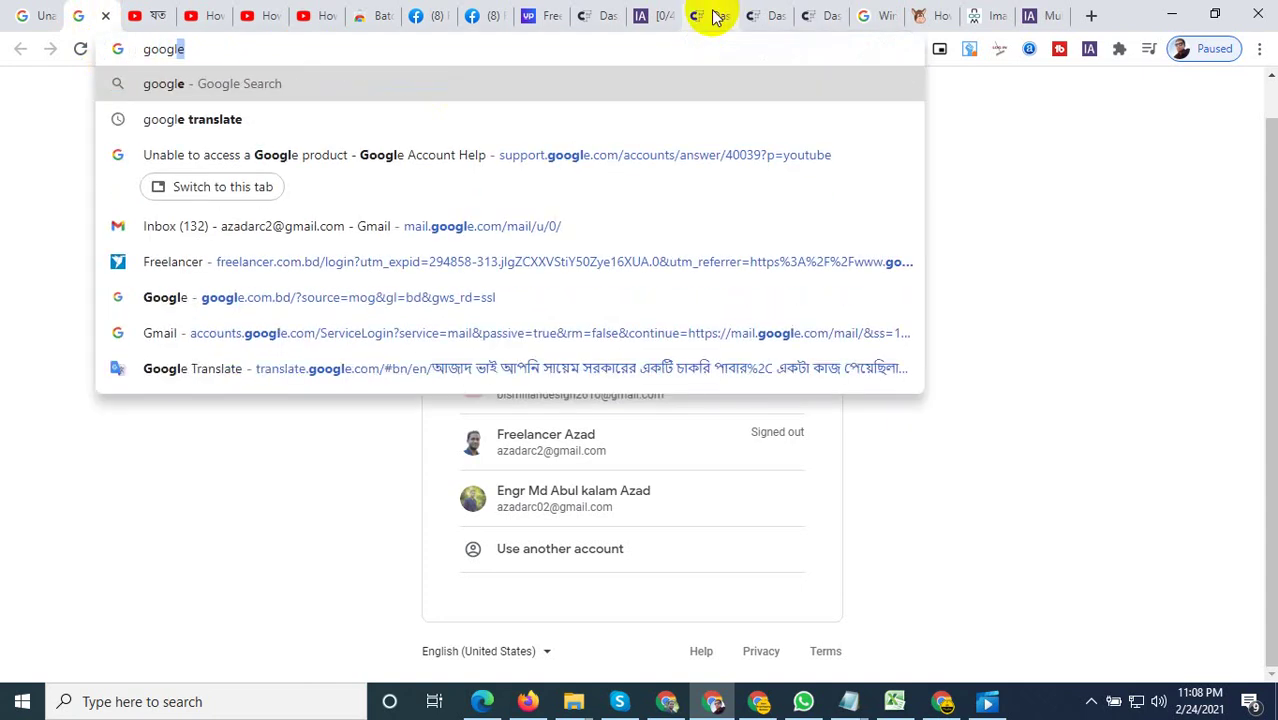
type("e")
key("Return")
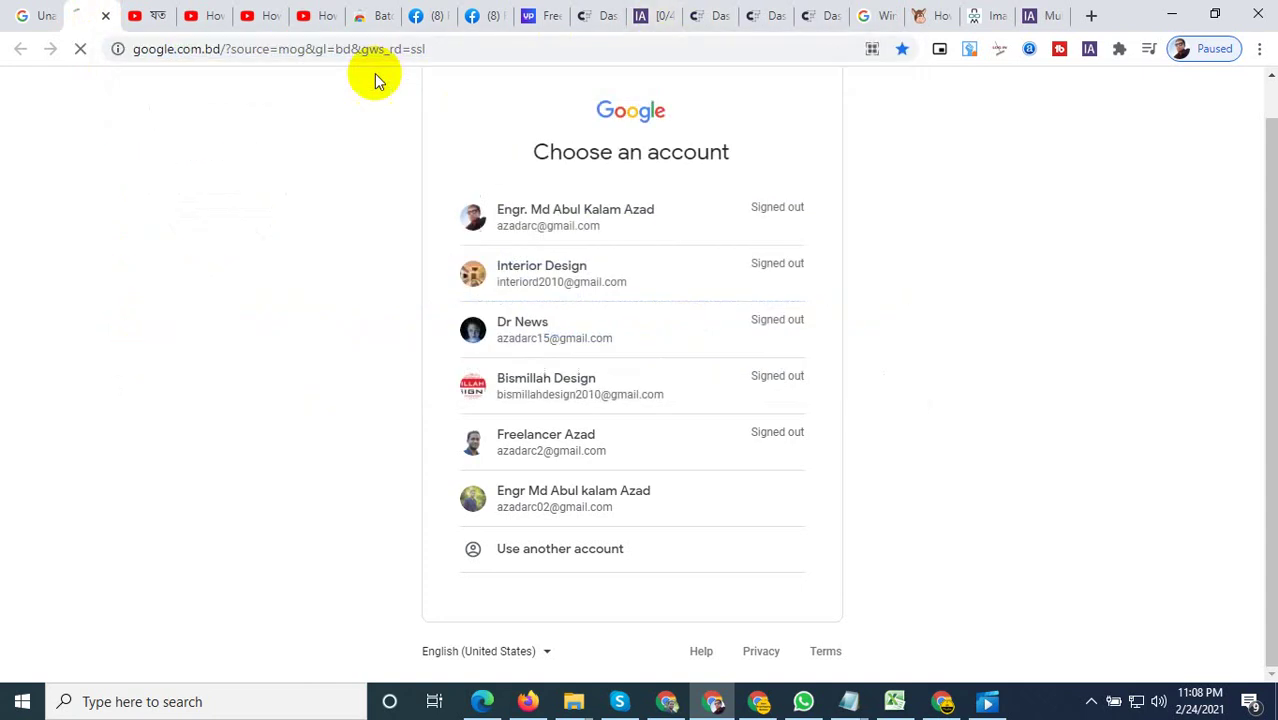
Search Google for 'design' and dismiss the location permission prompt
left_click(460, 258)
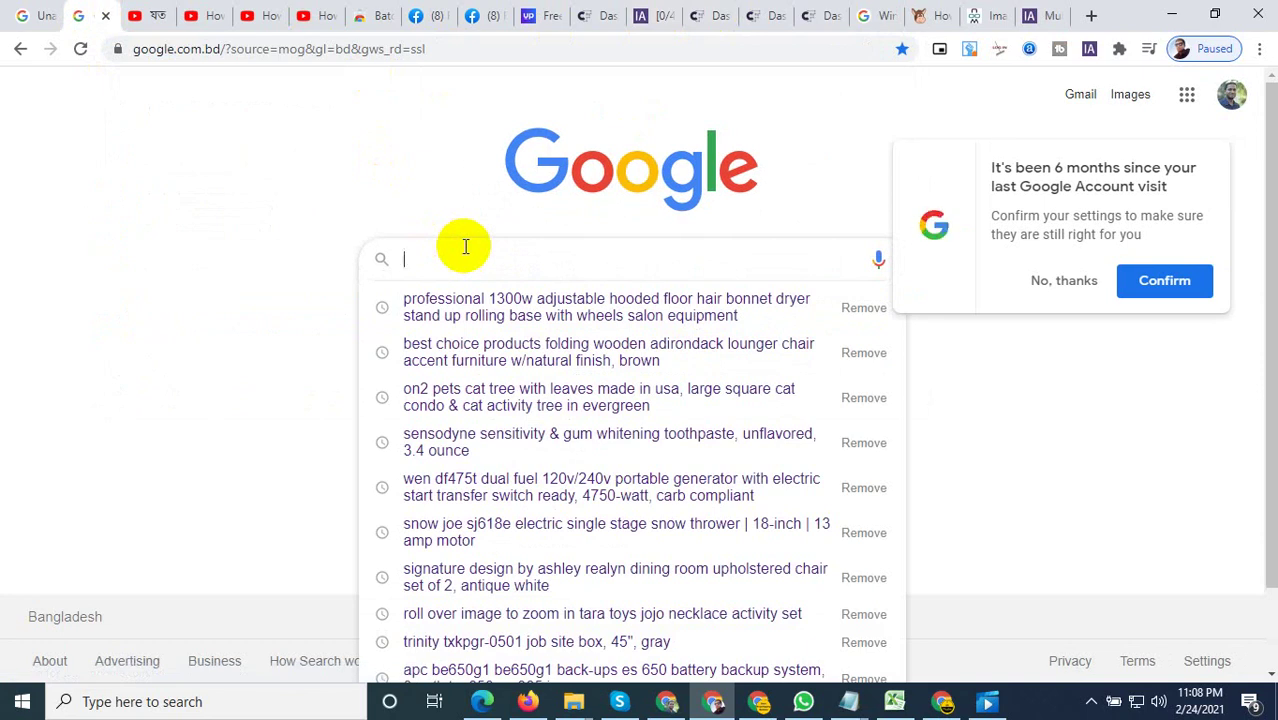
type("design")
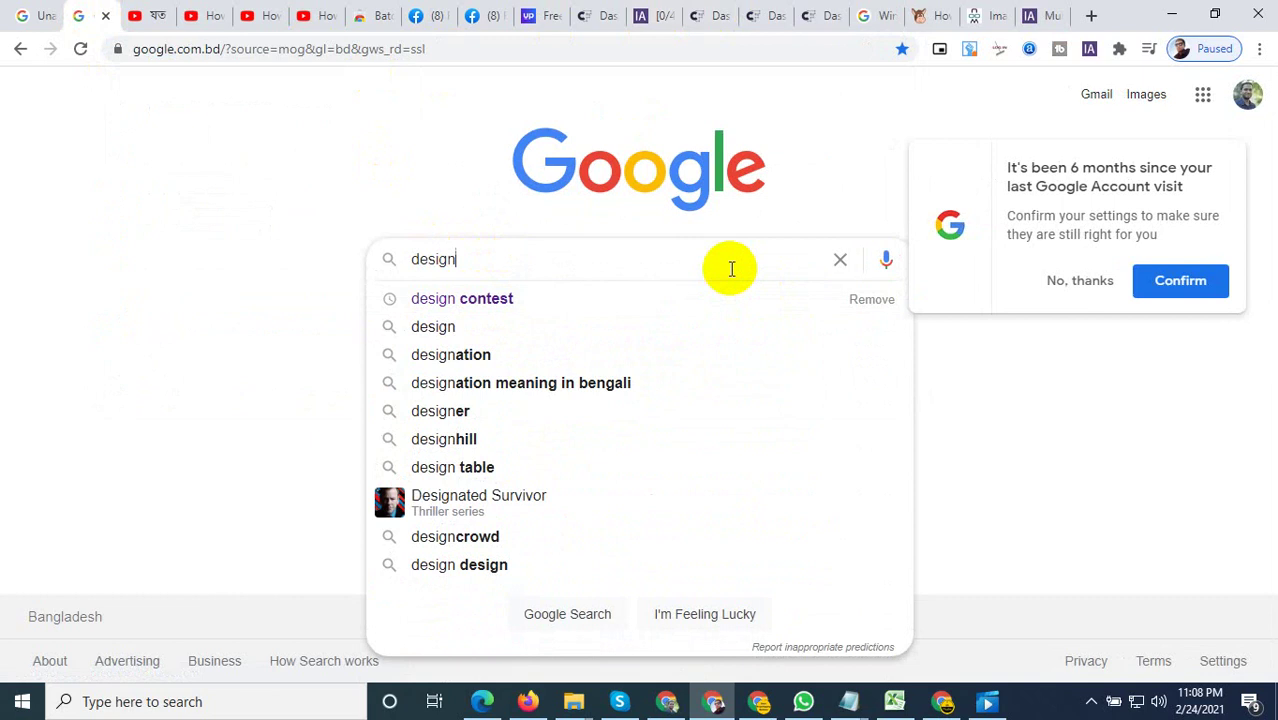
key("Return")
scroll(343, 476, "down", 5)
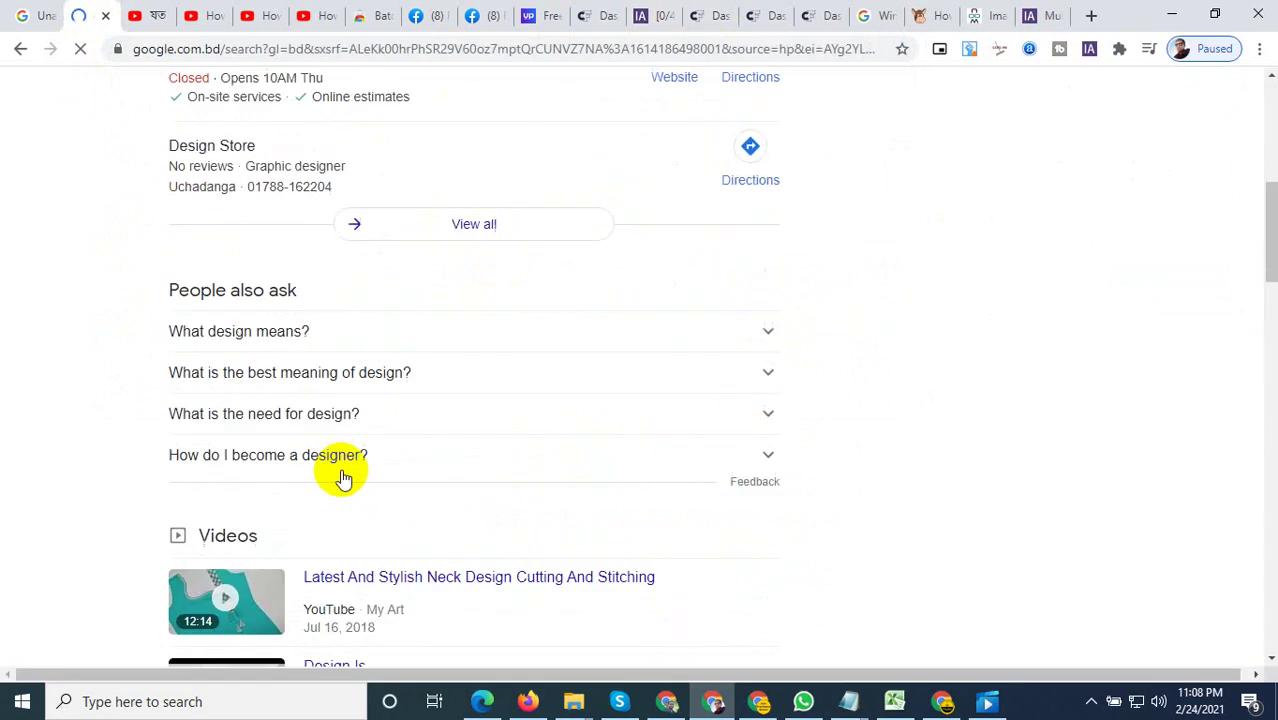
scroll(343, 476, "down", 5)
scroll(343, 476, "down", 5)
scroll(300, 480, "down", 5)
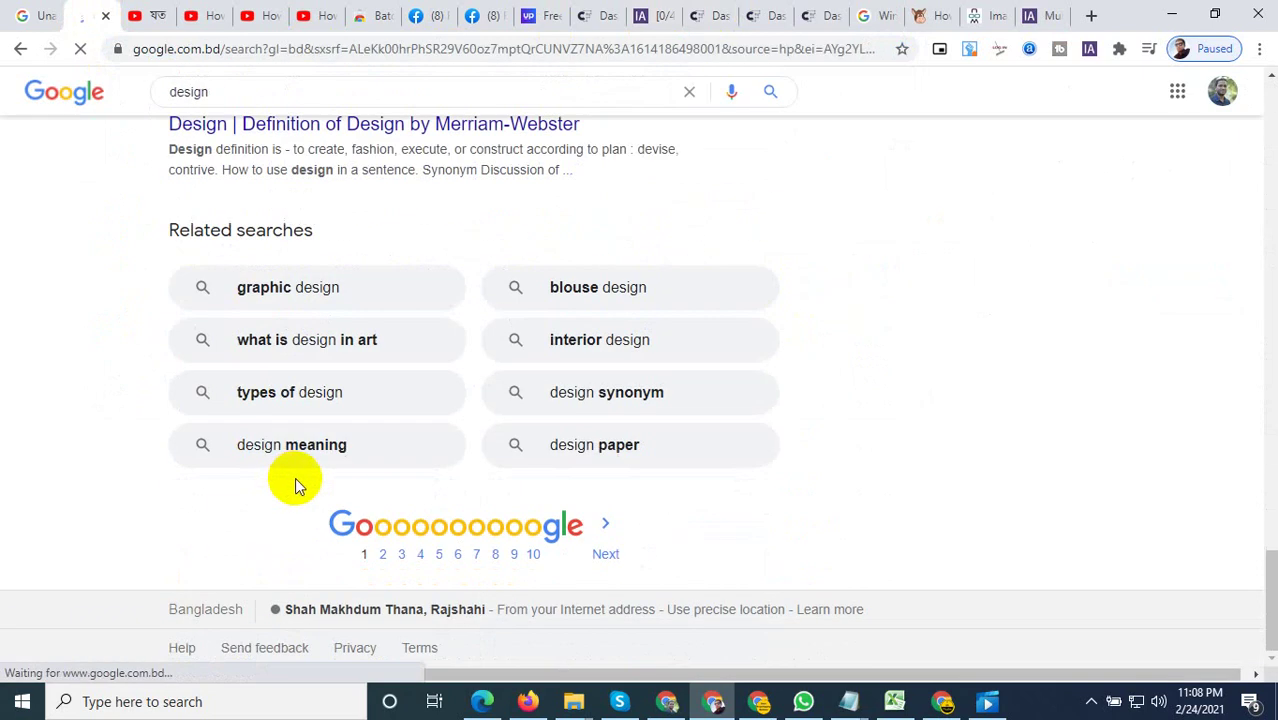
scroll(295, 477, "up", 5)
scroll(480, 450, "up", 4)
left_click(385, 80)
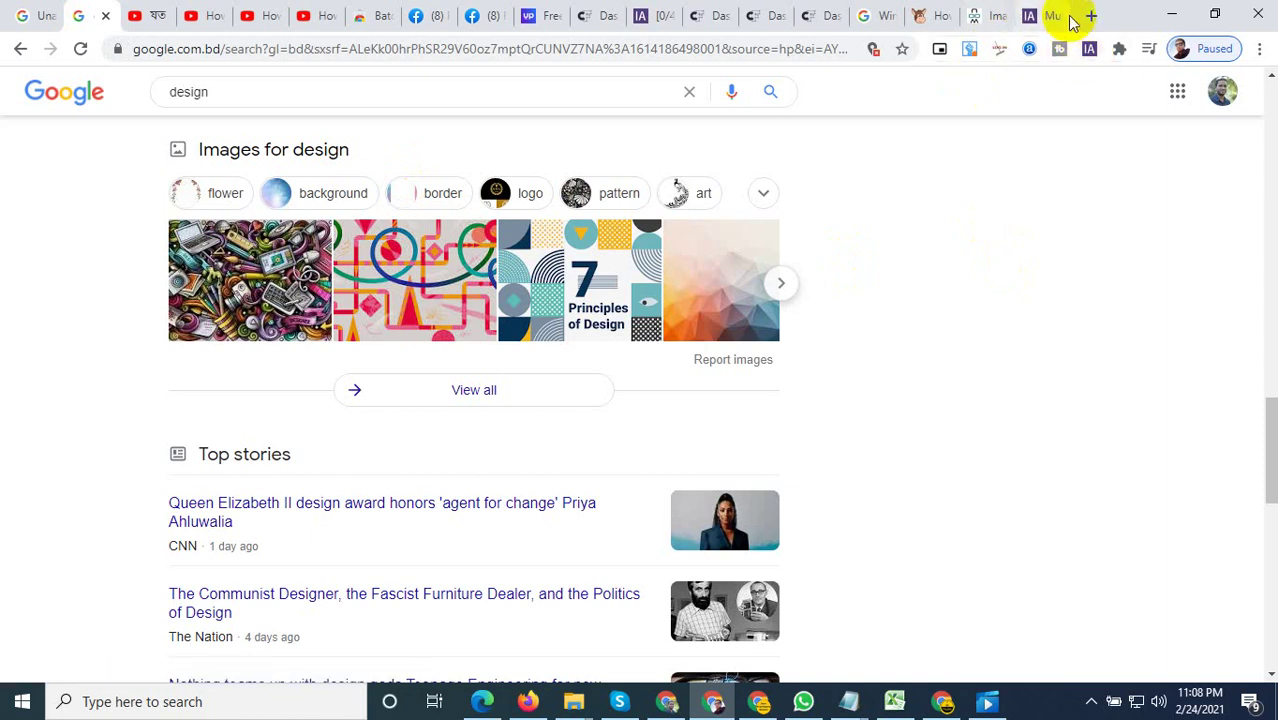
Pin Batch Link Downloader from the Extensions menu and open it on the design results tab
left_click(1091, 17)
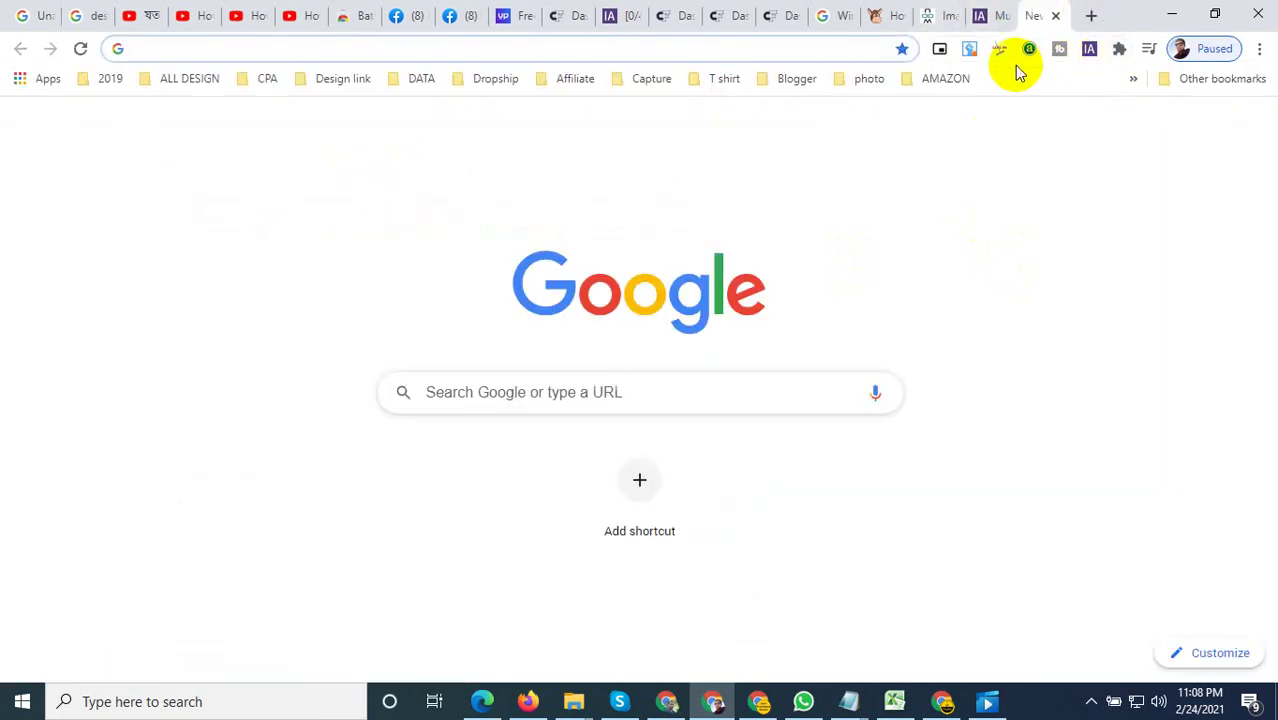
left_click(348, 16)
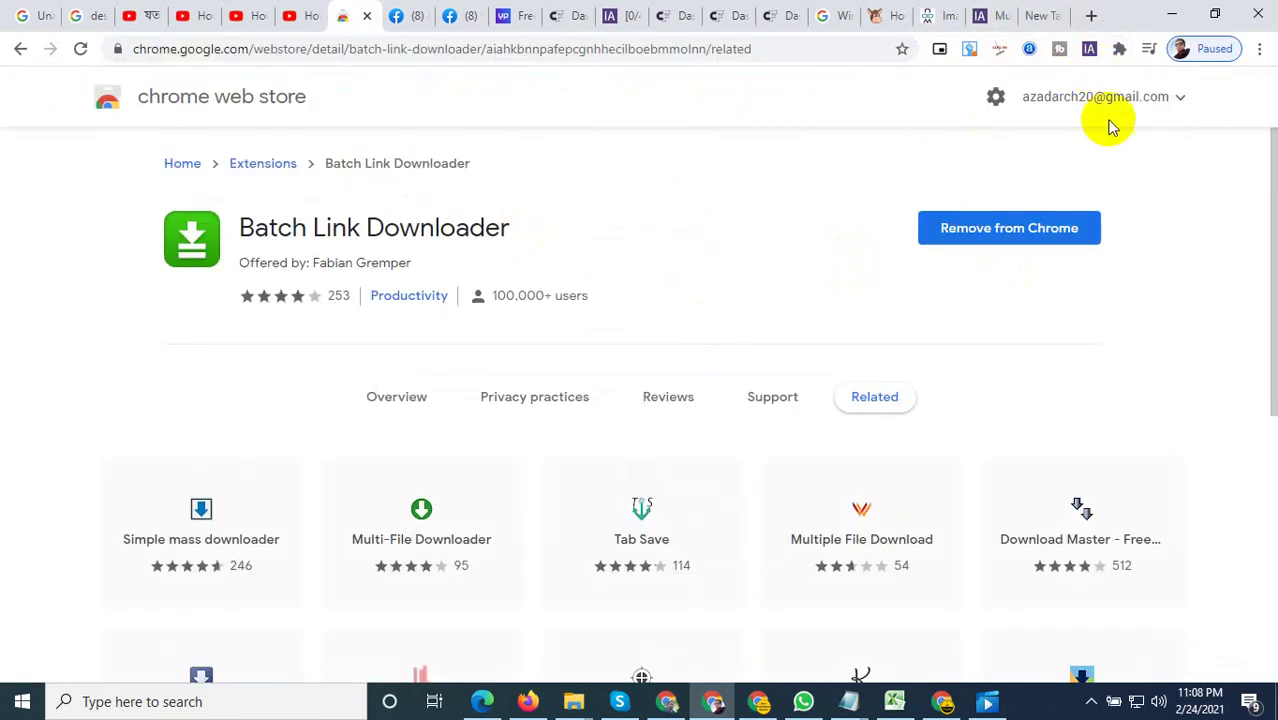
left_click(1148, 49)
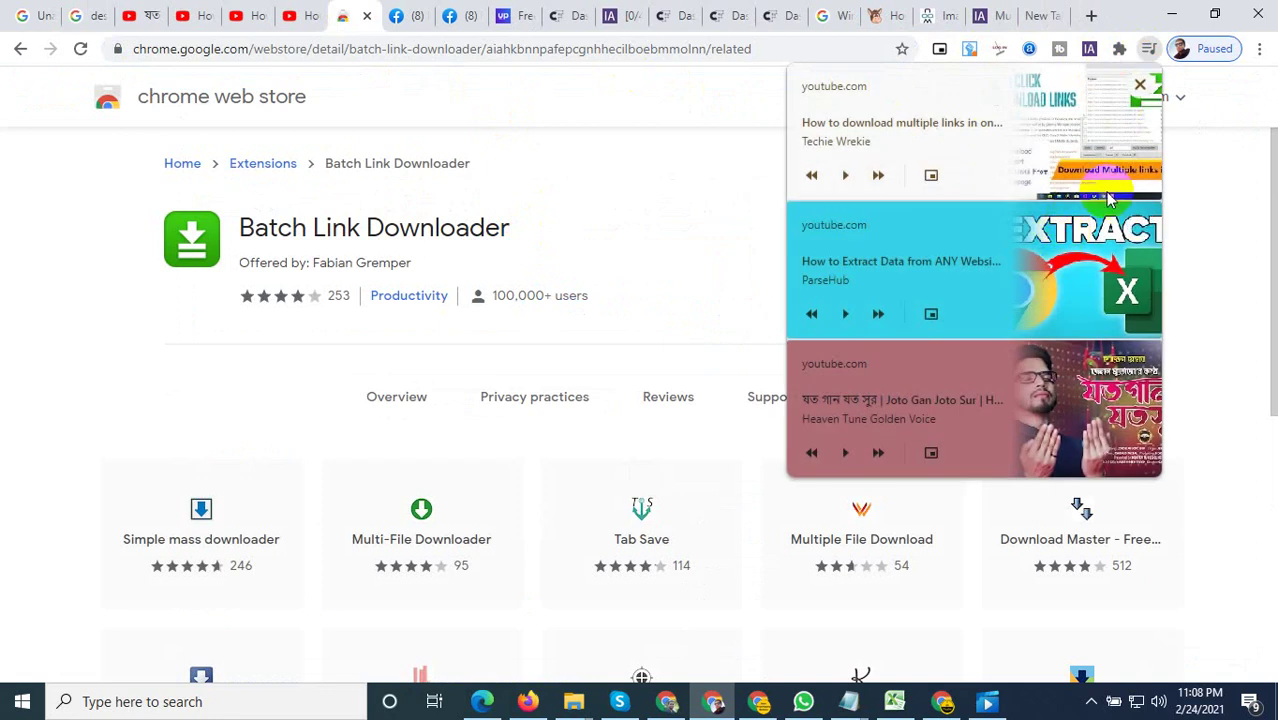
left_click(1119, 49)
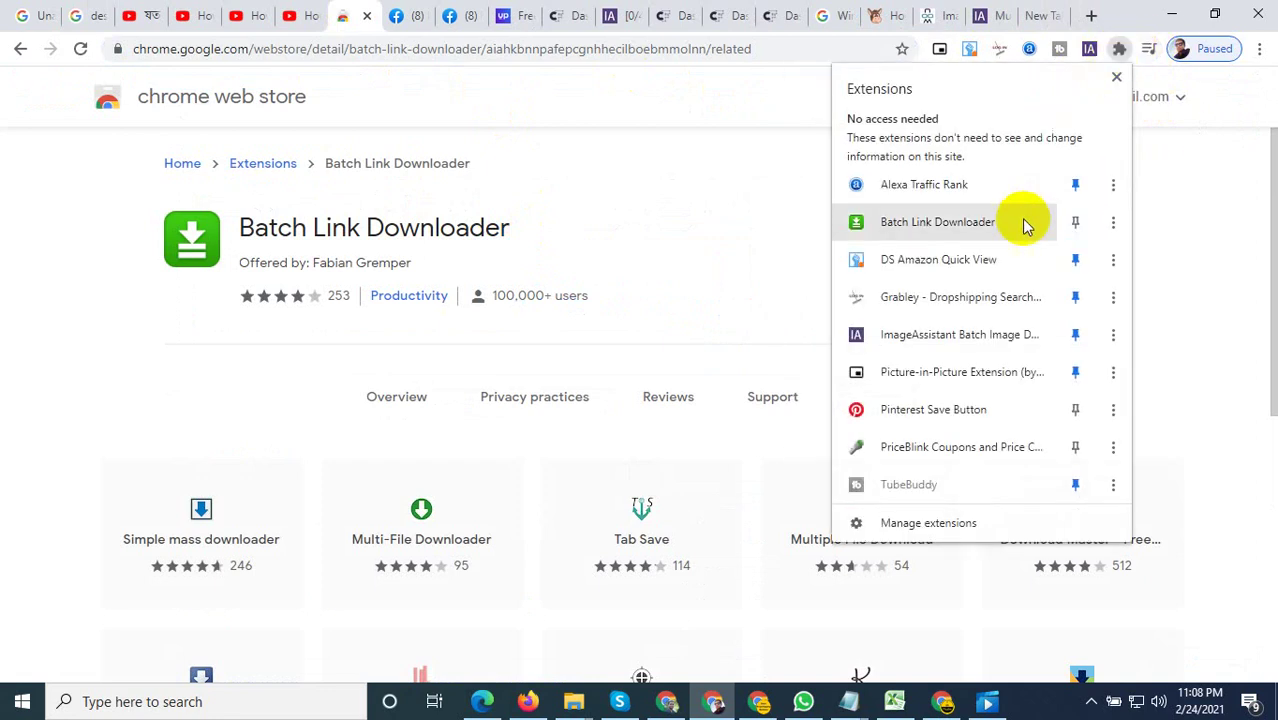
left_click(1076, 222)
left_click(1180, 215)
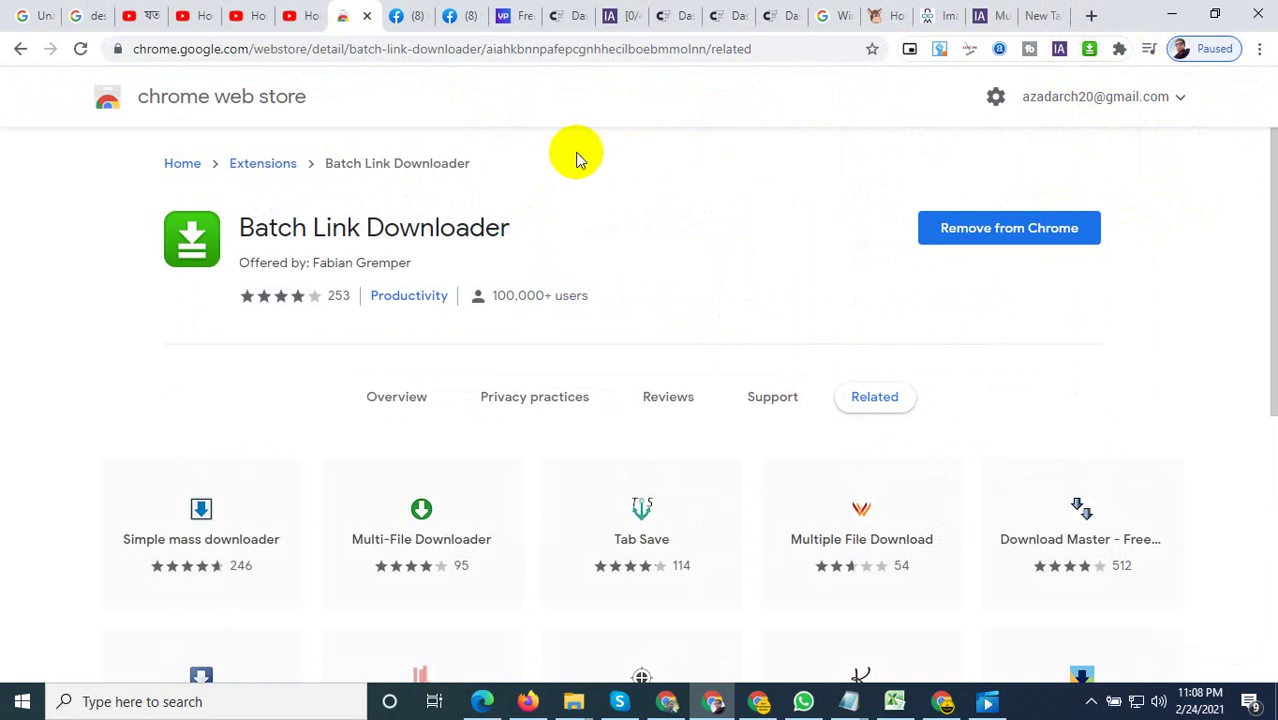
left_click(108, 15)
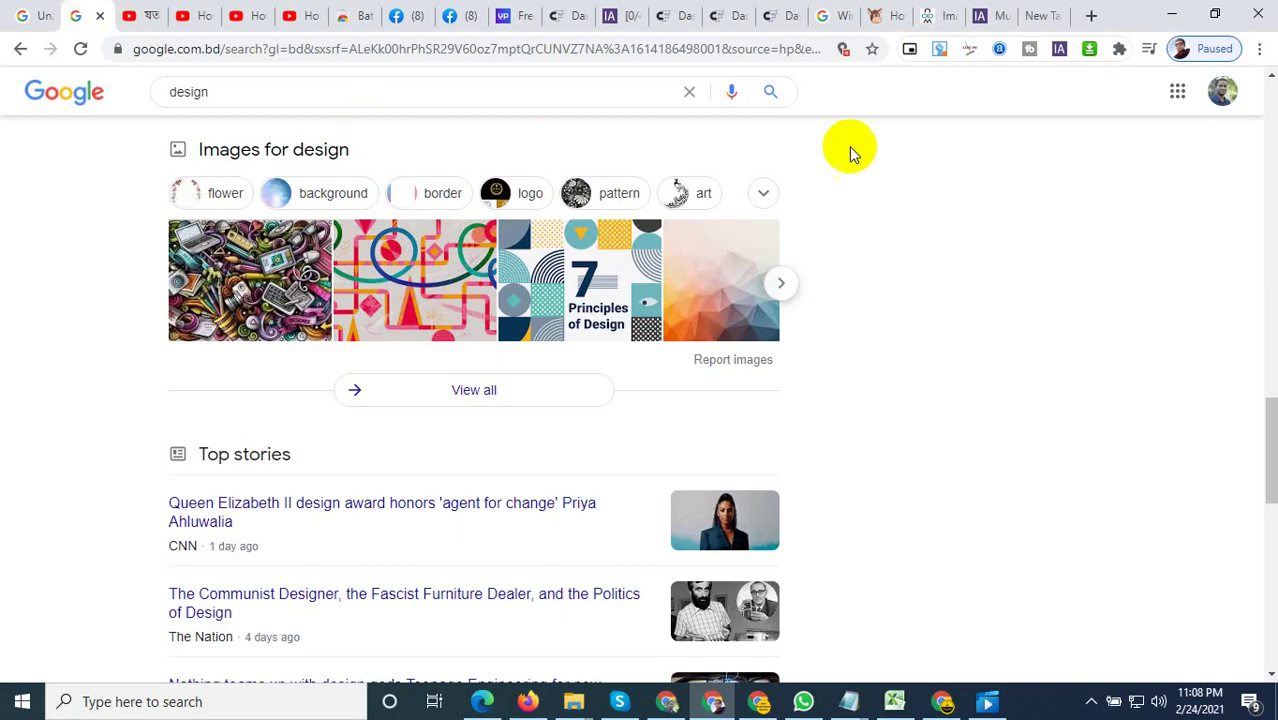
left_click(1090, 50)
scroll(710, 315, "down", 5)
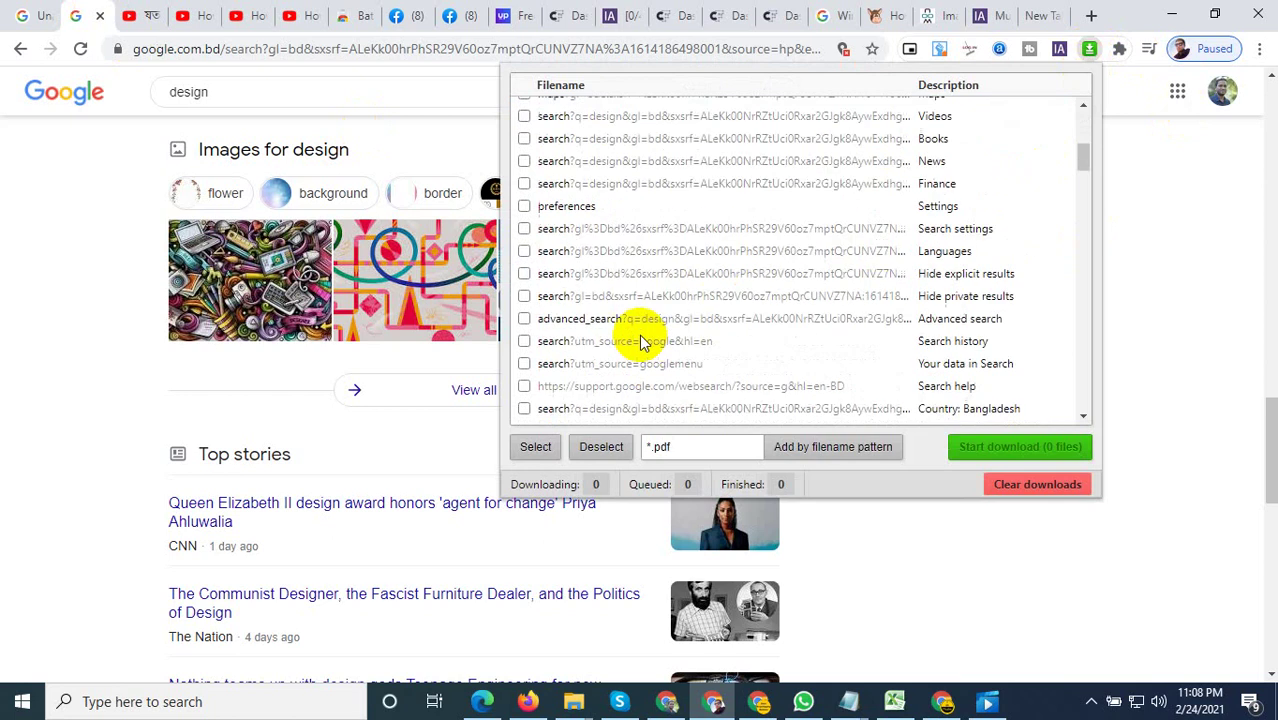
scroll(706, 318, "down", 5)
scroll(704, 320, "down", 5)
scroll(704, 320, "down", 5)
scroll(720, 330, "down", 5)
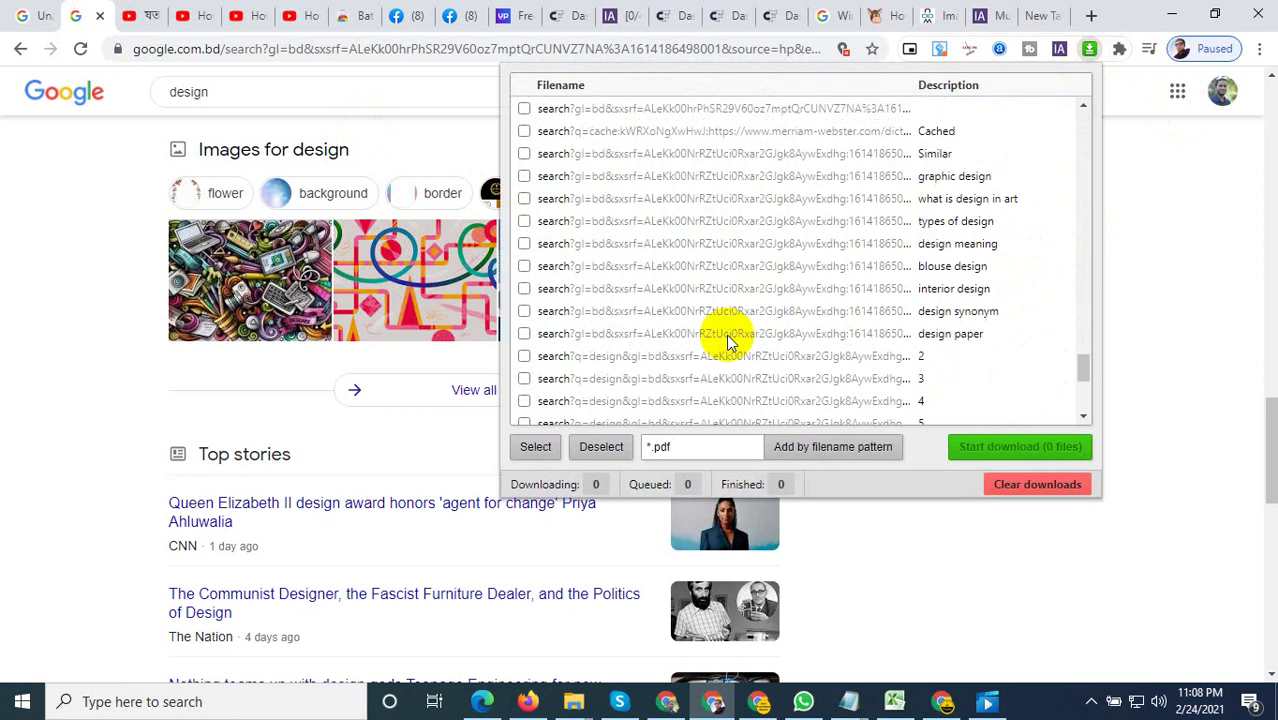
scroll(730, 340, "down", 5)
scroll(734, 350, "up", 5)
scroll(740, 330, "up", 5)
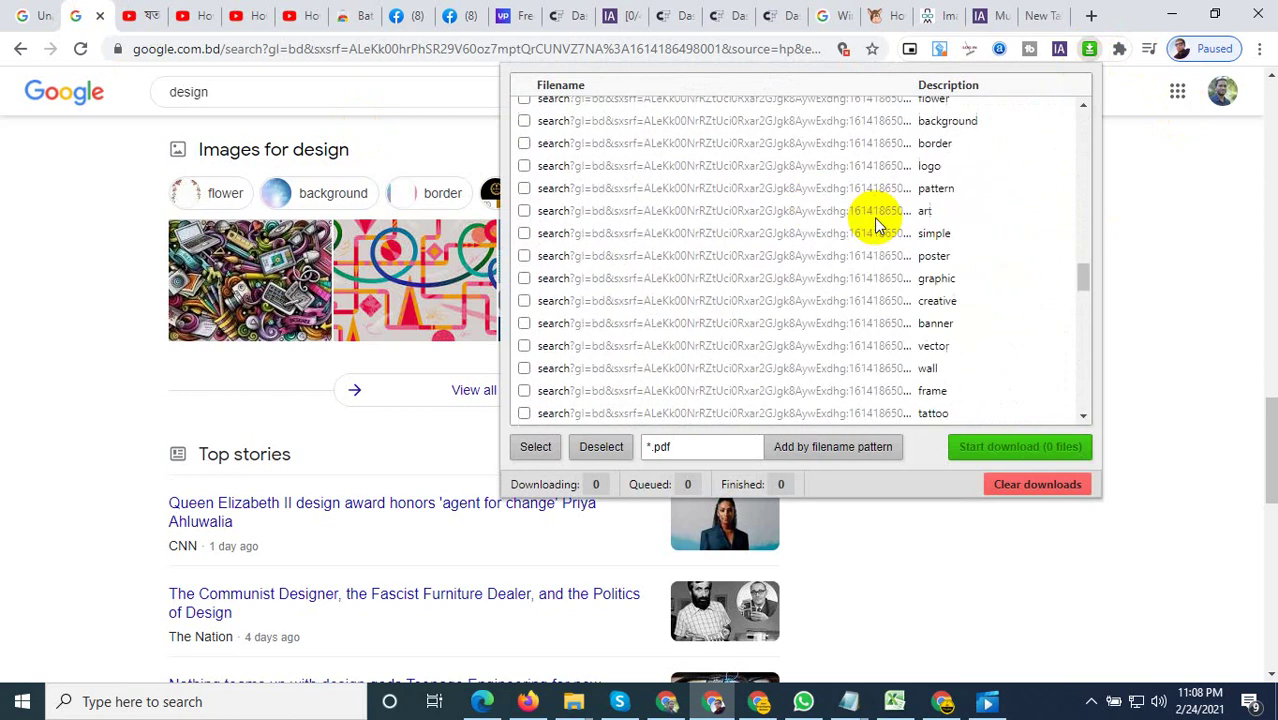
scroll(745, 330, "up", 3)
Tick the first link row and drag-highlight the range of rows below it
left_click(536, 446)
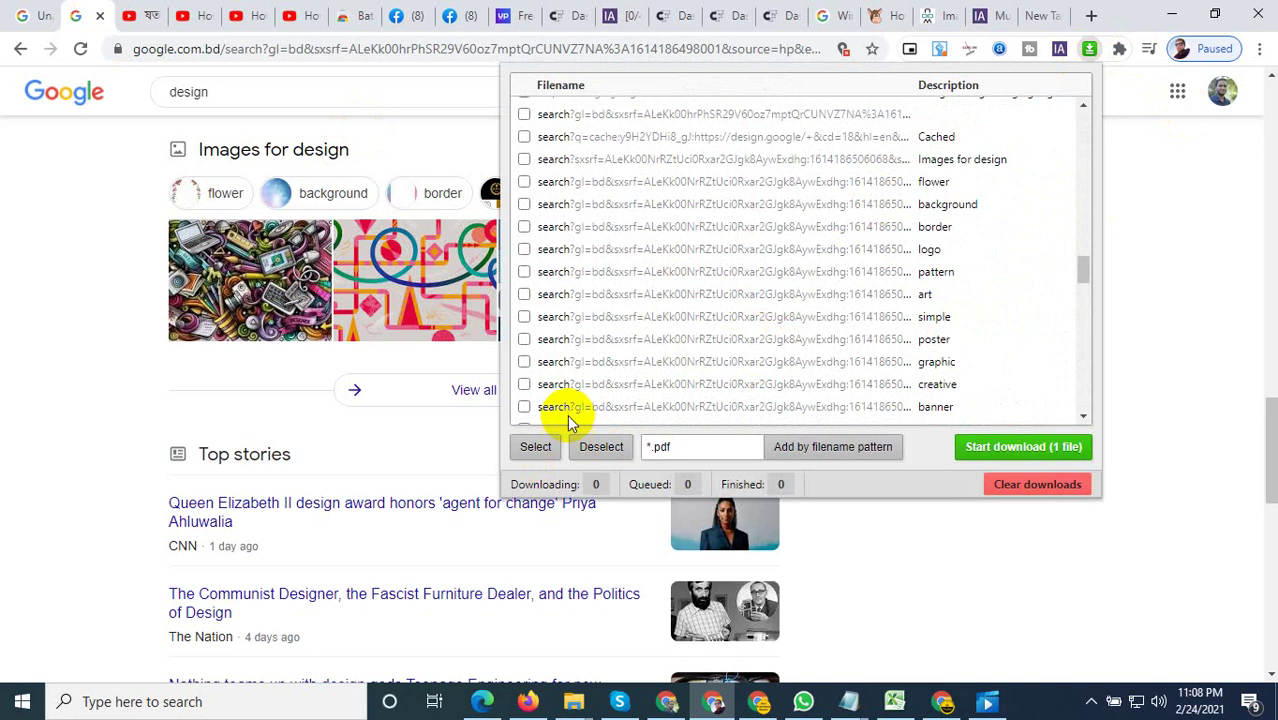
scroll(800, 270, "up", 5)
scroll(1000, 215, "up", 5)
scroll(640, 150, "up", 5)
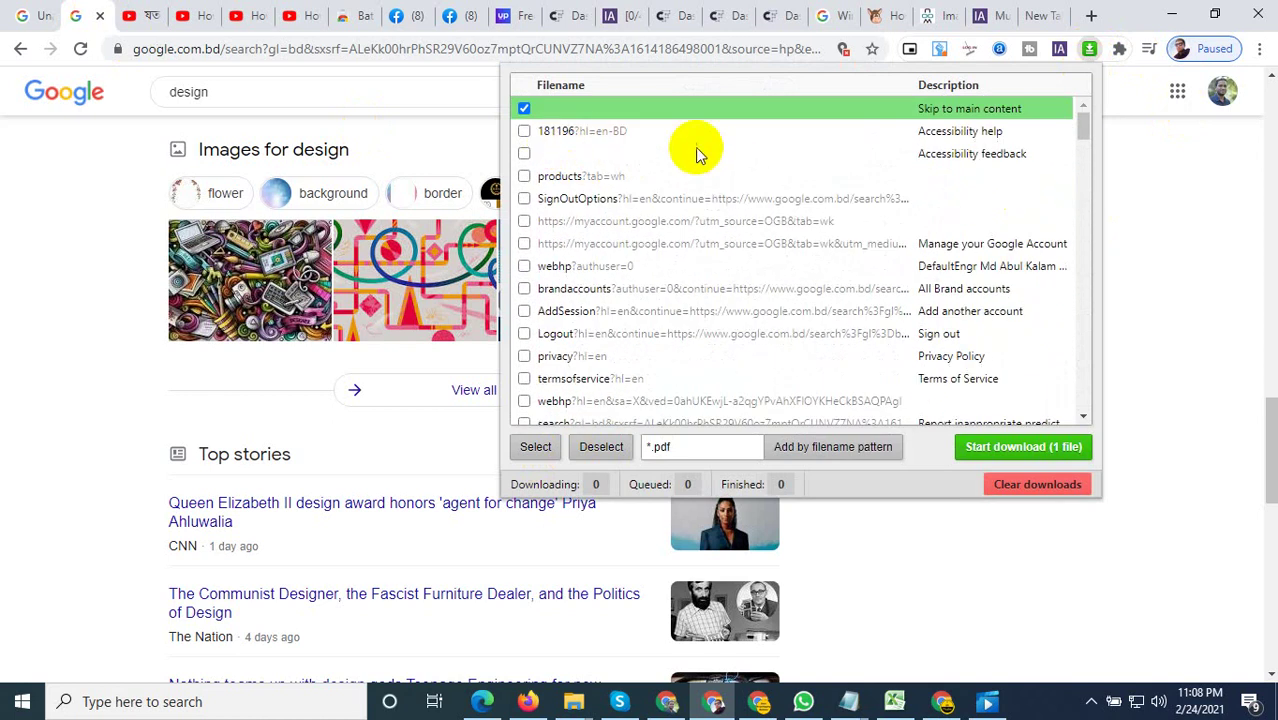
left_click_drag(528, 130, 752, 340)
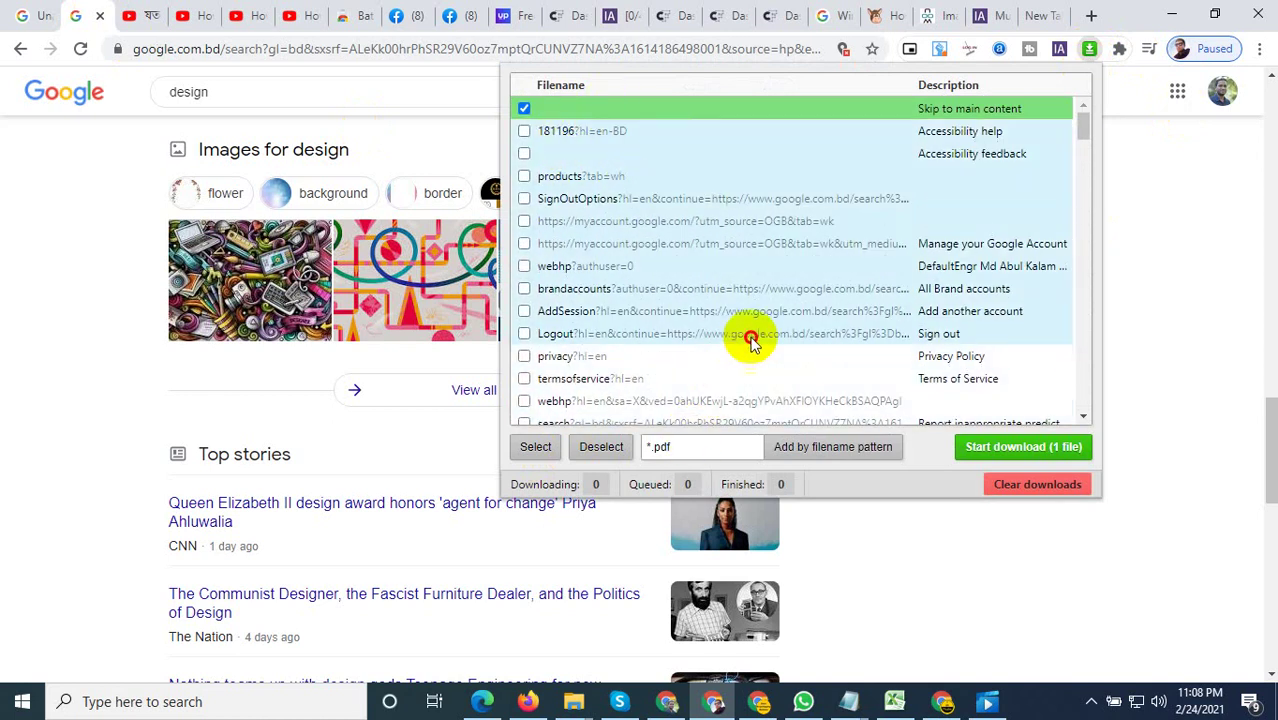
scroll(752, 340, "down", 5)
scroll(752, 350, "down", 5)
scroll(752, 365, "down", 5)
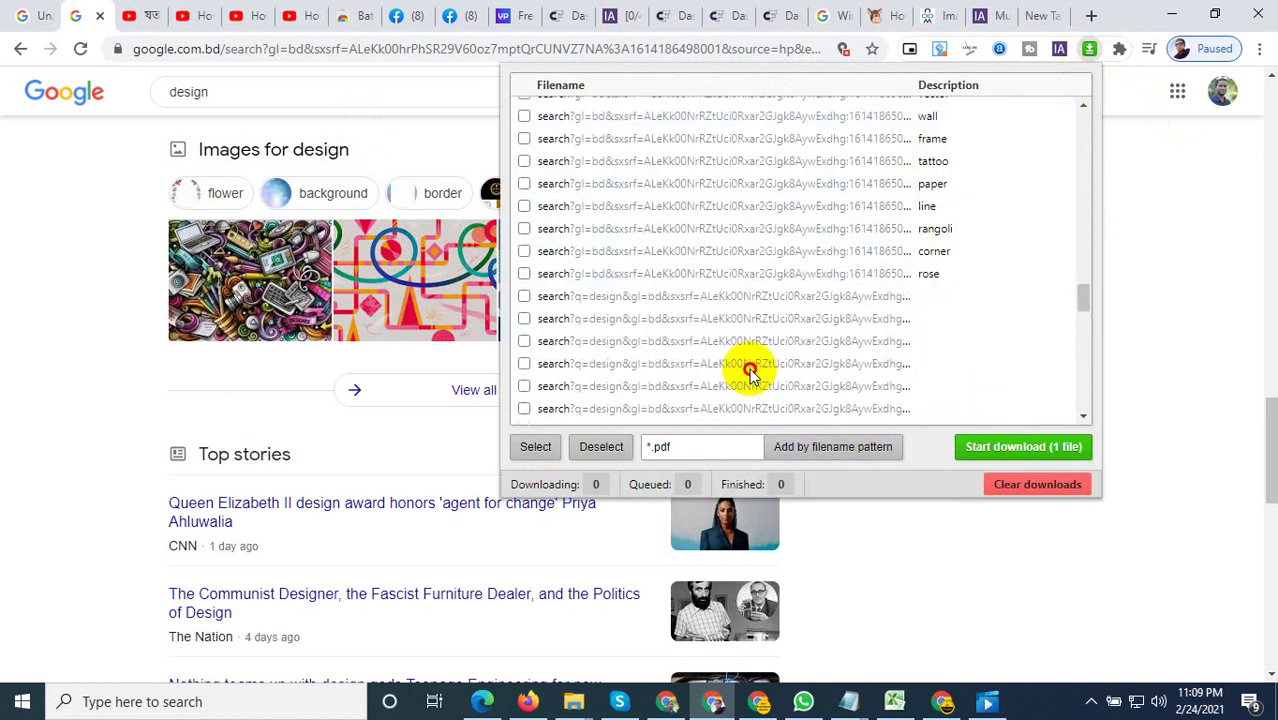
scroll(752, 372, "down", 5)
scroll(752, 380, "down", 5)
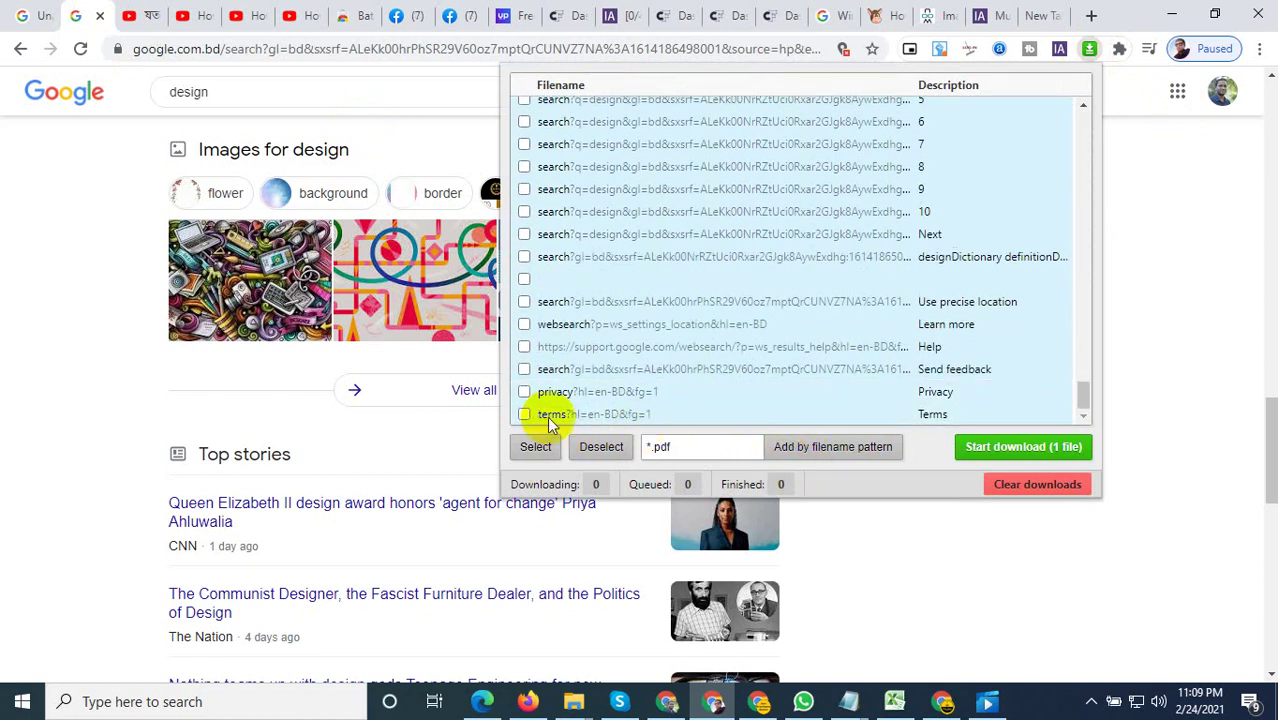
Select the highlighted links and start downloading all 158 files
left_click(536, 447)
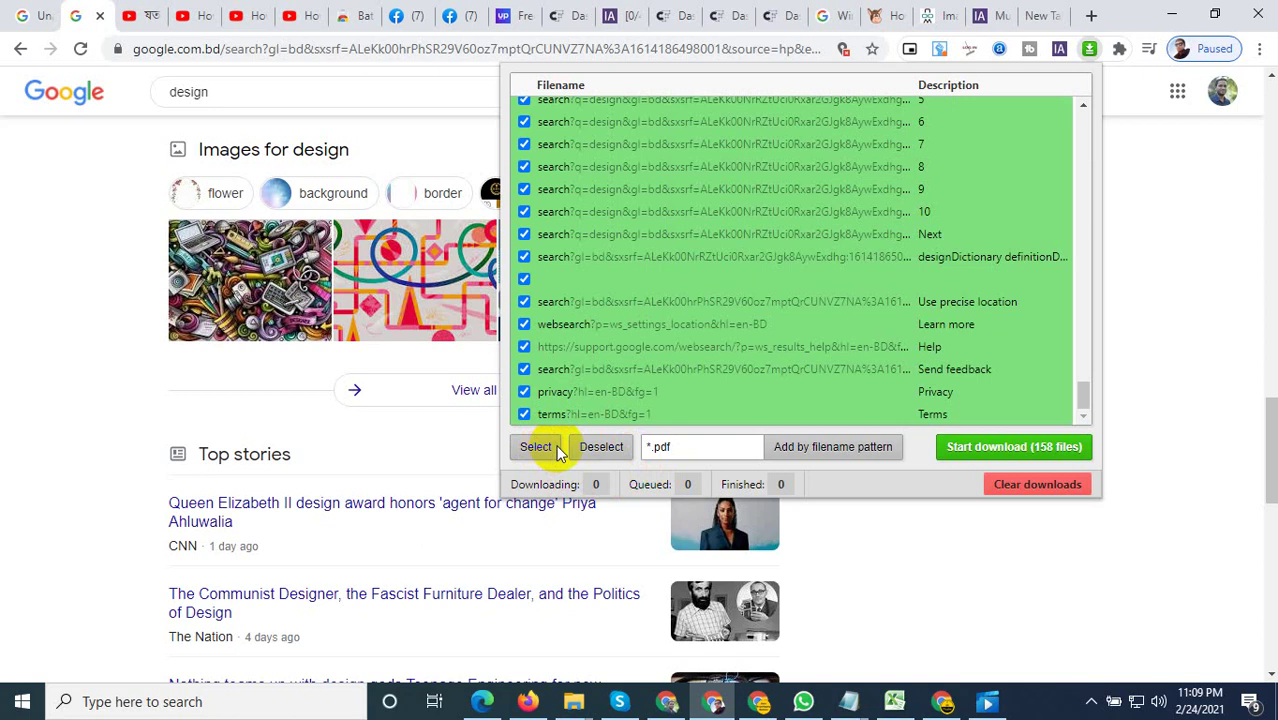
scroll(649, 278, "up", 5)
scroll(865, 258, "up", 5)
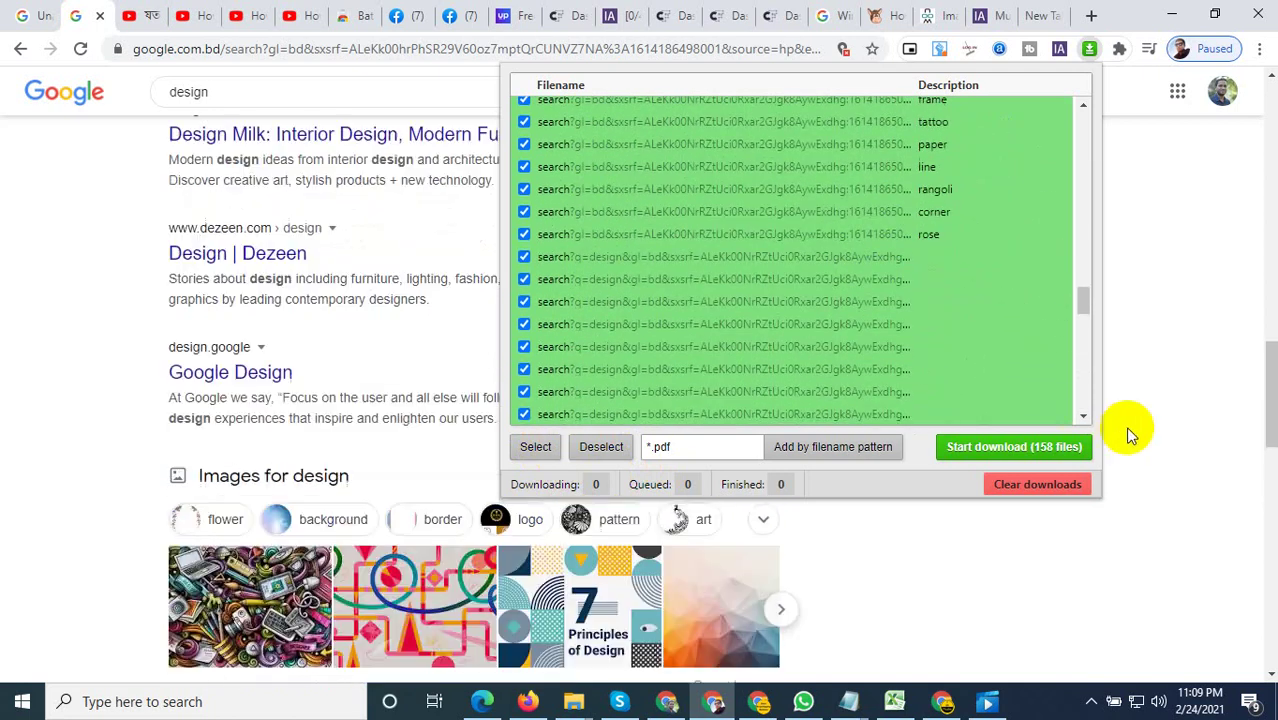
scroll(1125, 426, "up", 3)
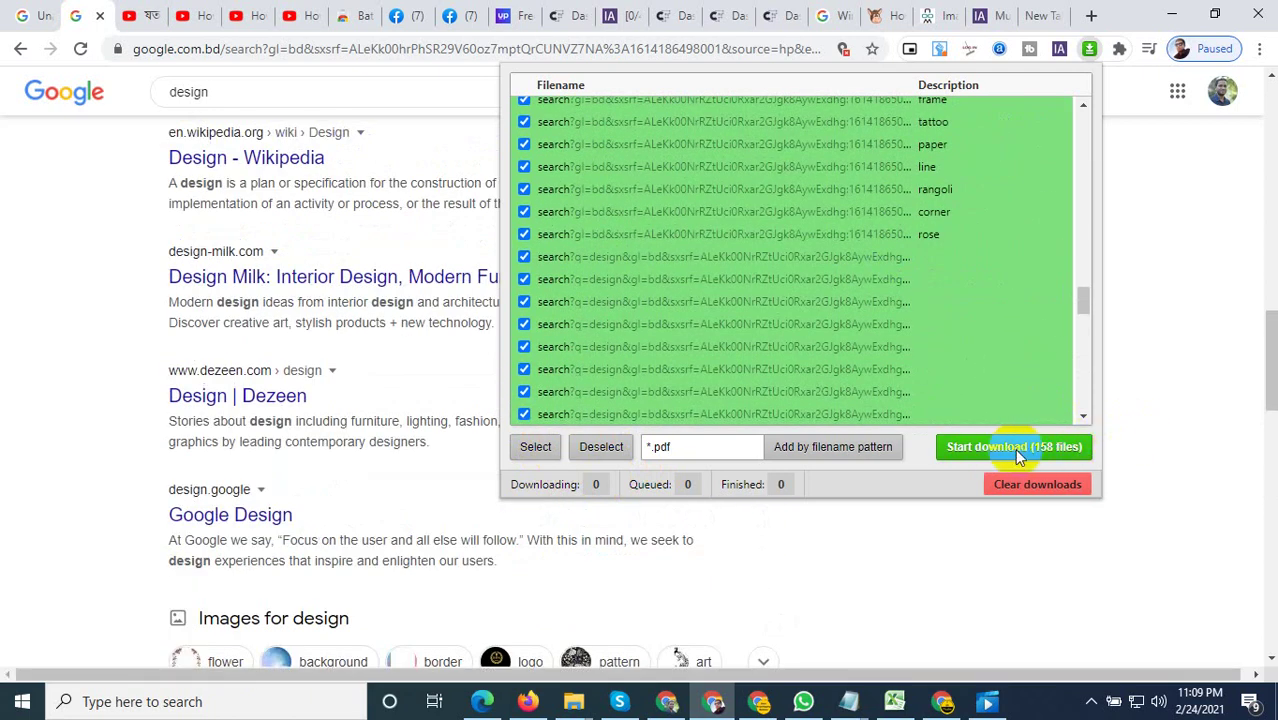
left_click(1007, 455)
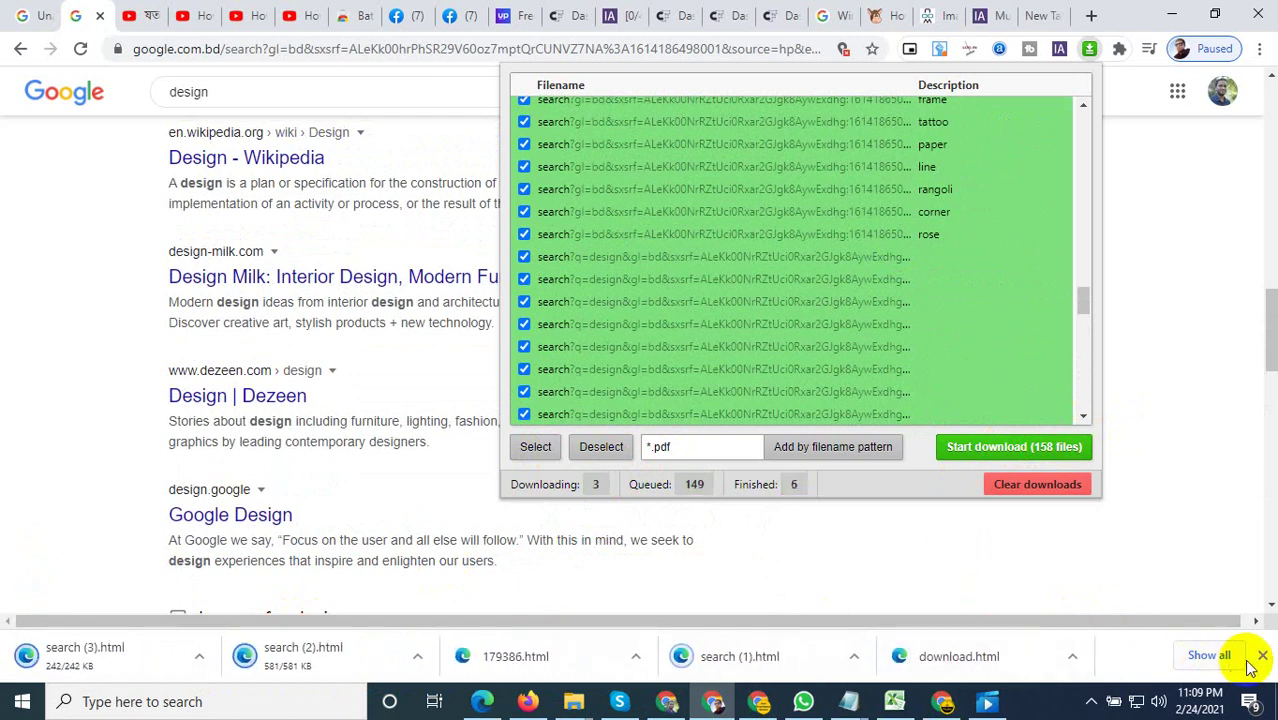
Reveal the hidden tray icons, then open Batch Link Downloader over the facebook video downloader results
left_click(1092, 701)
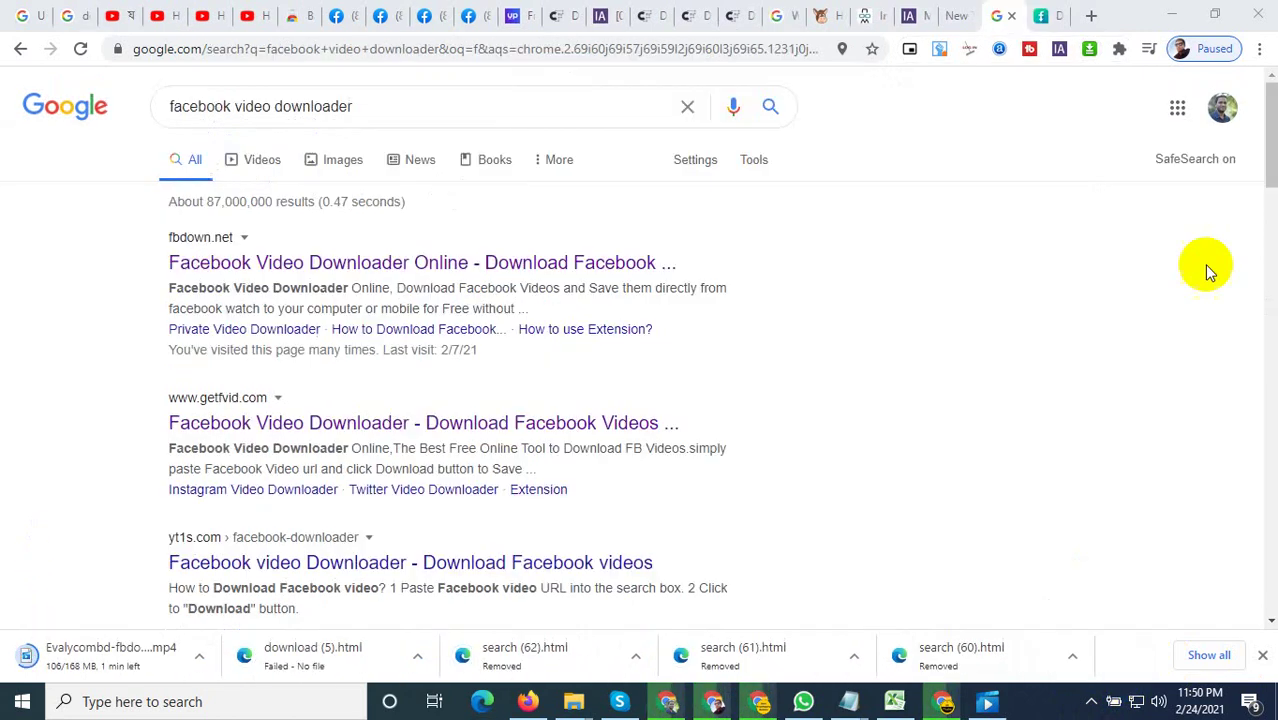
left_click(1089, 50)
scroll(600, 270, "down", 3)
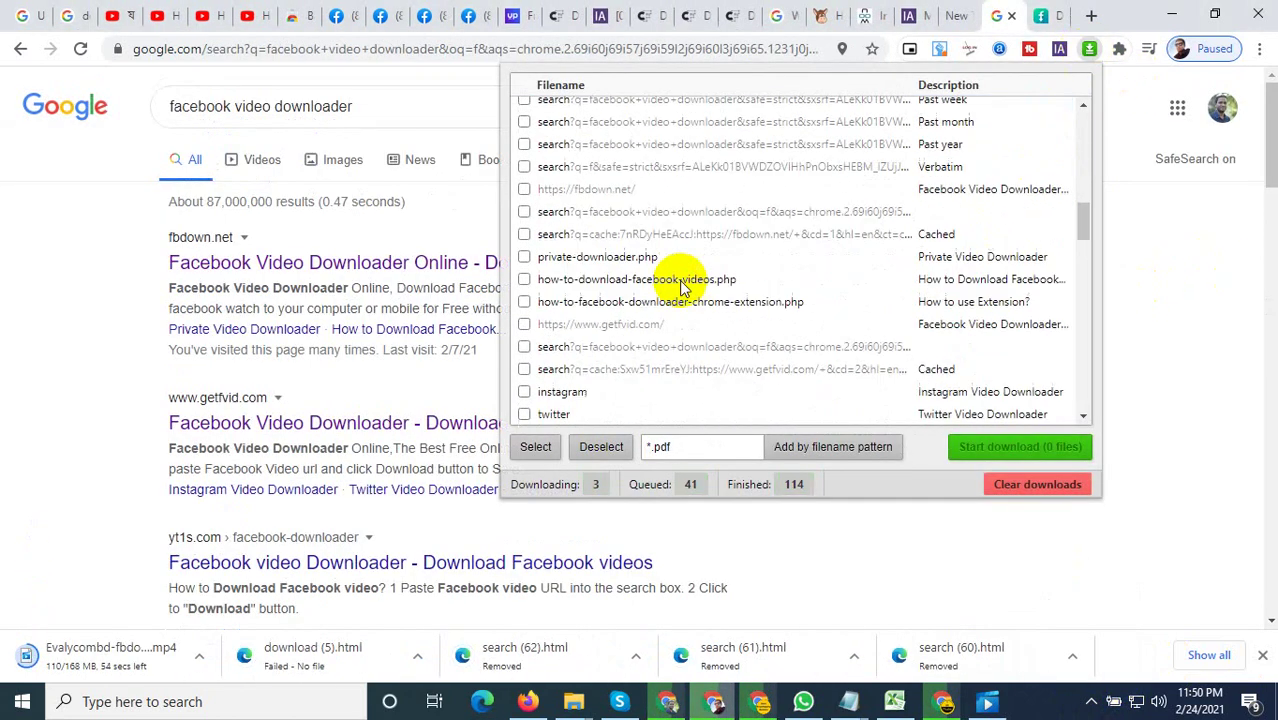
scroll(683, 285, "down", 4)
scroll(620, 330, "down", 4)
scroll(625, 388, "down", 4)
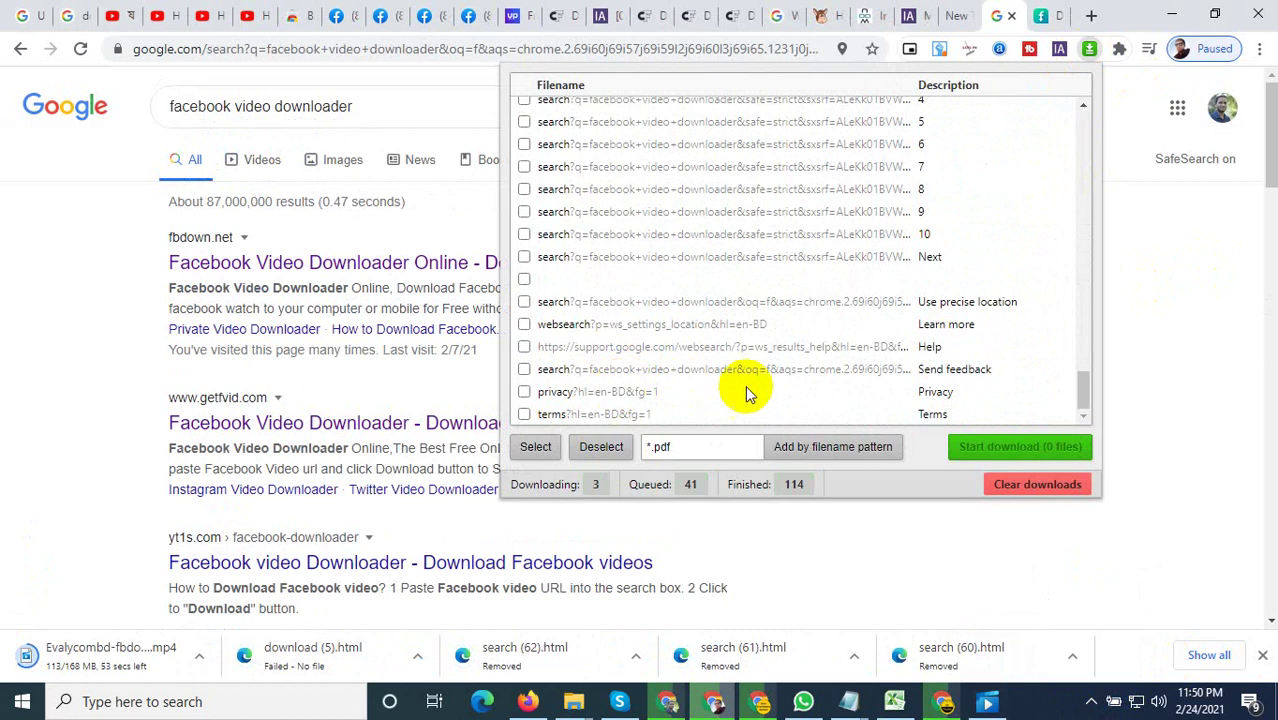
scroll(672, 394, "up", 4)
scroll(672, 394, "up", 4)
scroll(672, 394, "up", 4)
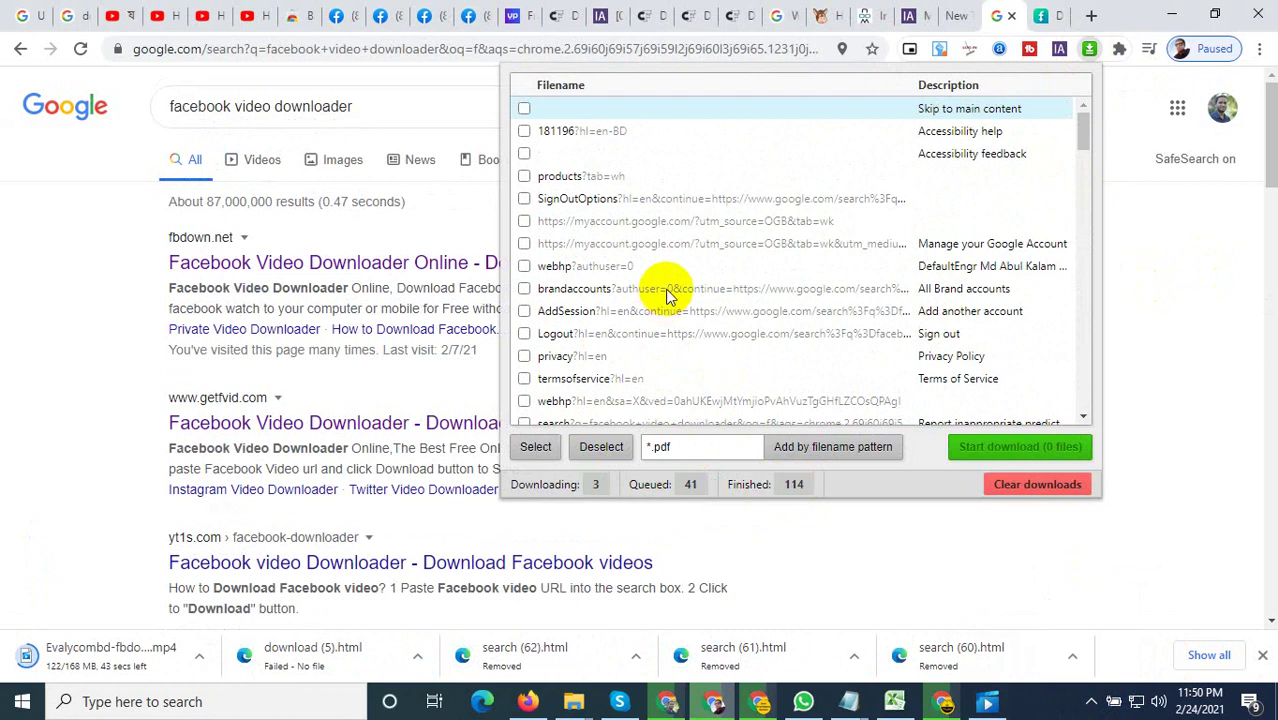
scroll(708, 272, "down", 4)
scroll(700, 272, "down", 4)
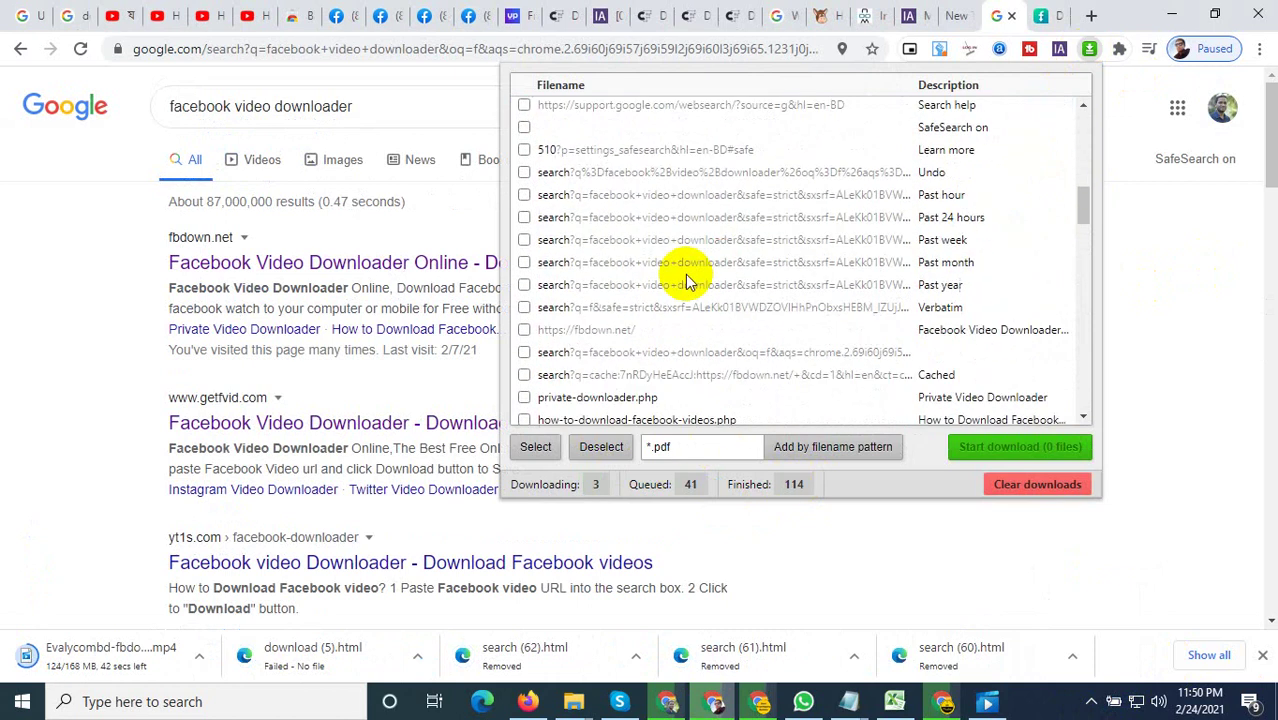
scroll(617, 272, "down", 2)
Close the downloader list by clicking the results page, then reopen it from the toolbar
left_click(50, 355)
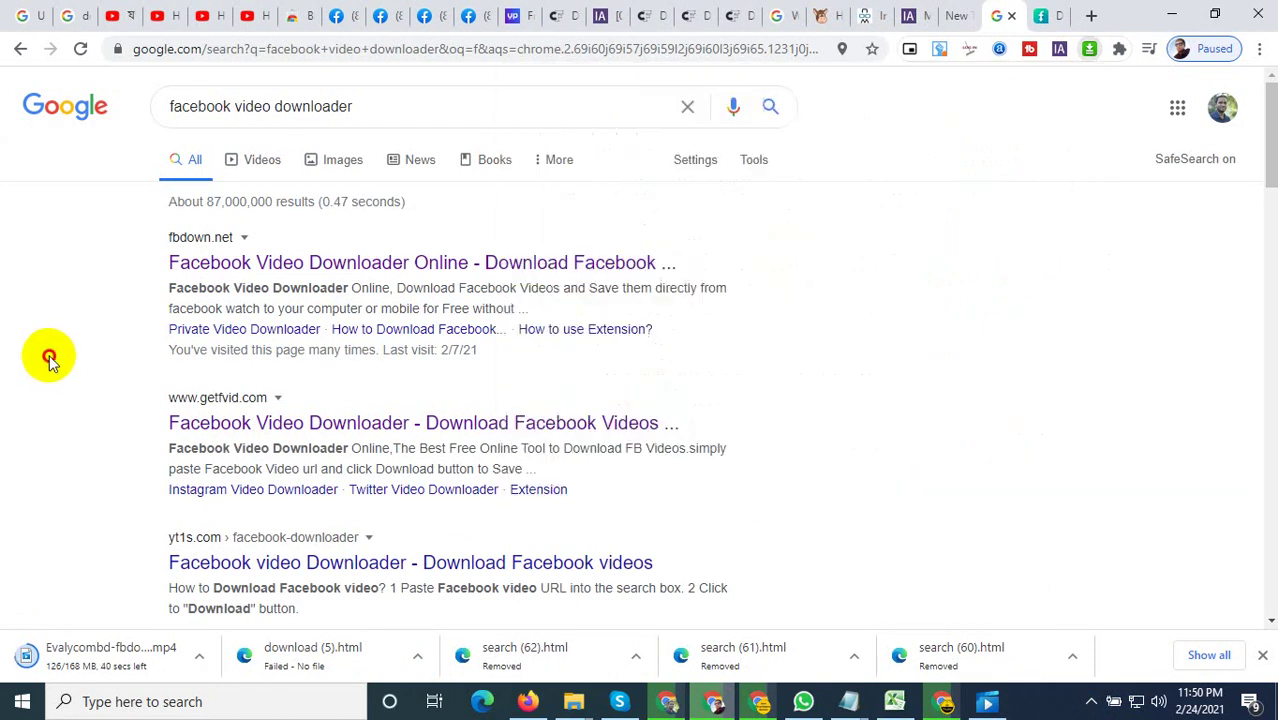
scroll(450, 380, "down", 3)
scroll(508, 413, "down", 8)
scroll(508, 413, "down", 6)
scroll(700, 400, "down", 4)
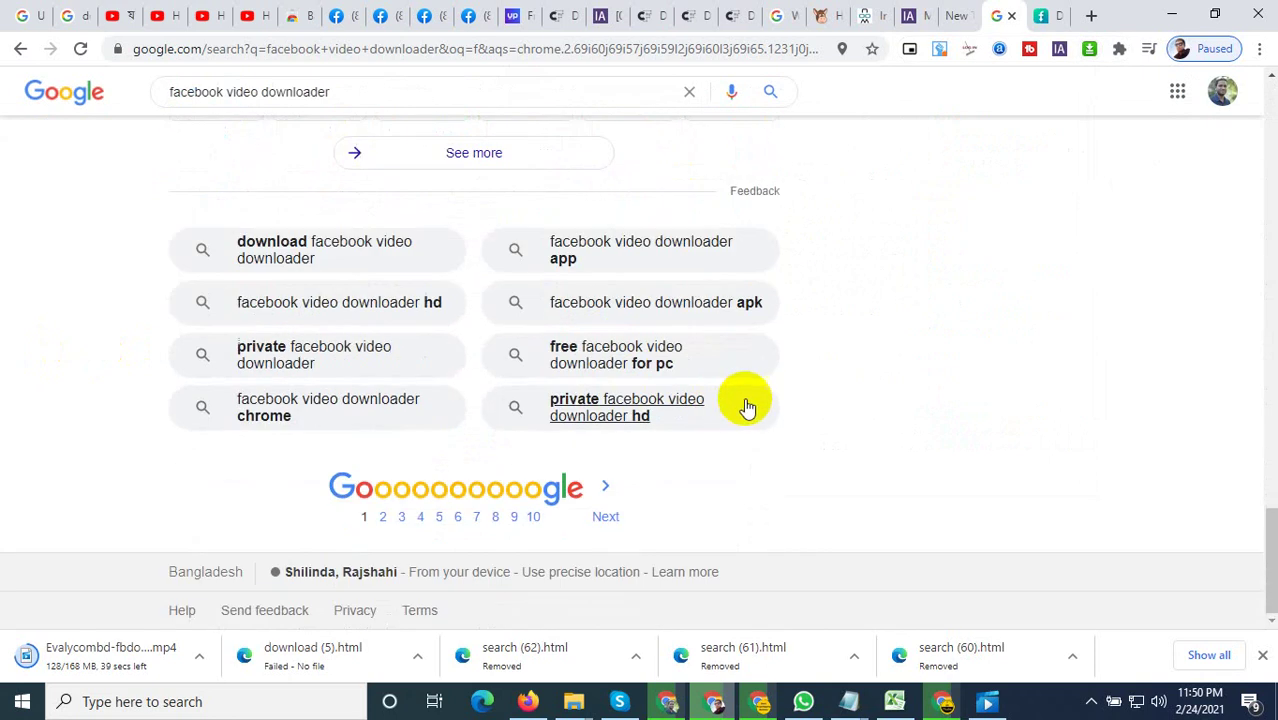
scroll(778, 398, "up", 4)
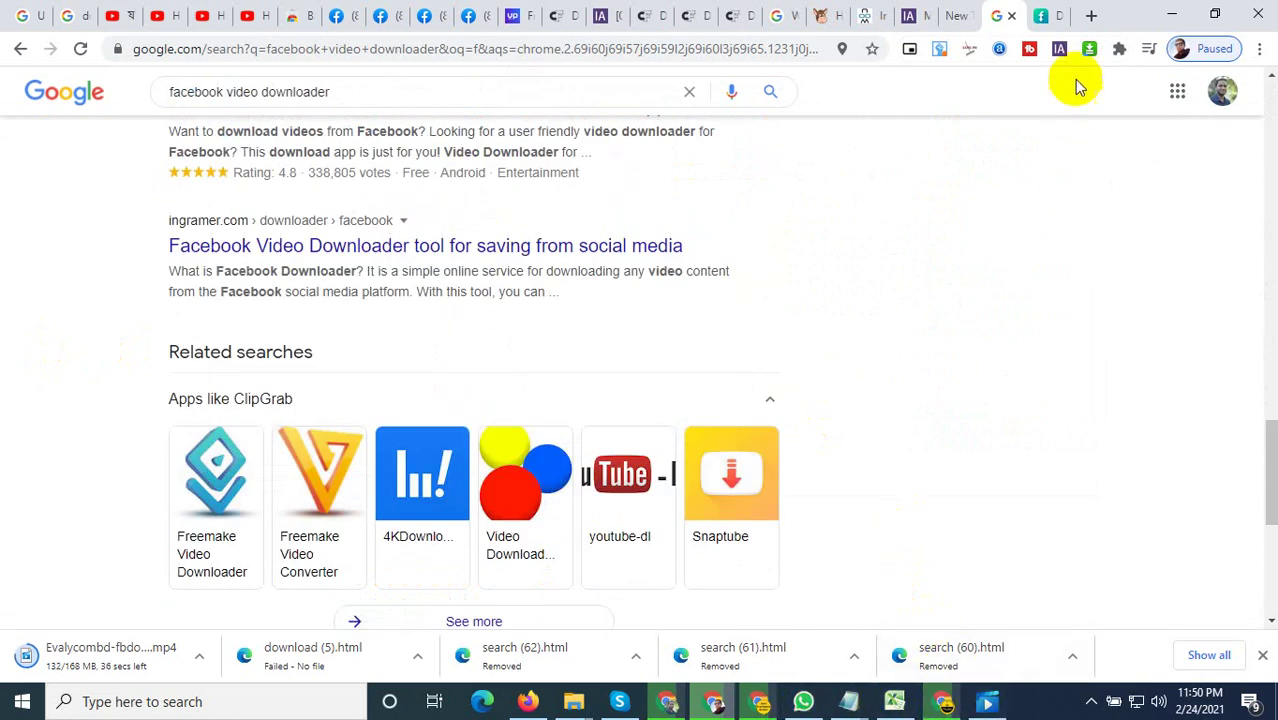
left_click(1091, 52)
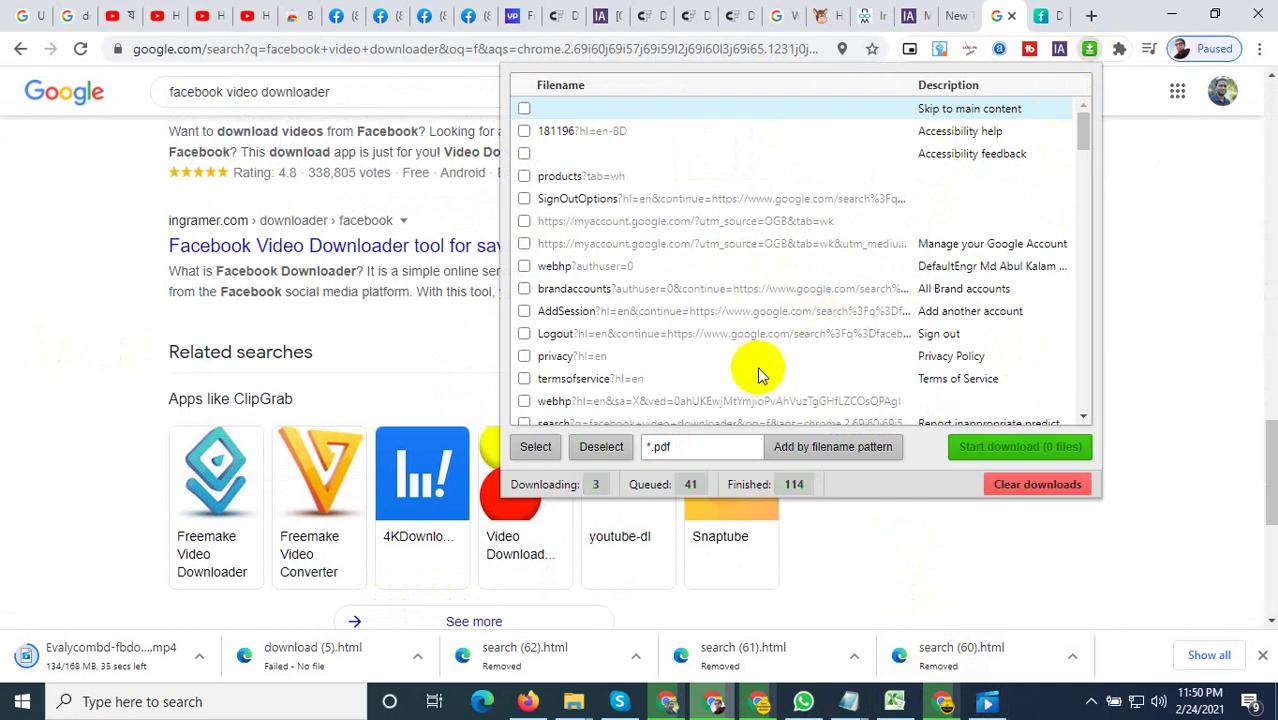
scroll(760, 360, "down", 3)
scroll(690, 310, "down", 3)
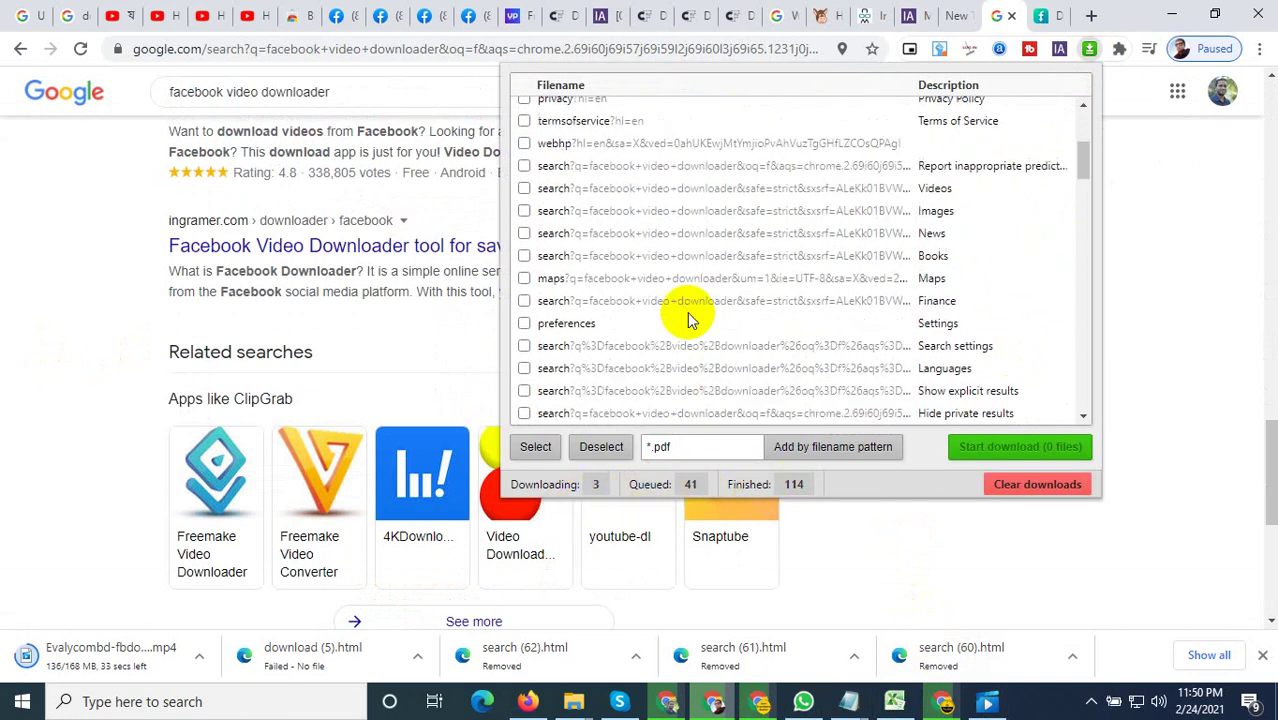
scroll(858, 242, "down", 4)
scroll(858, 242, "down", 5)
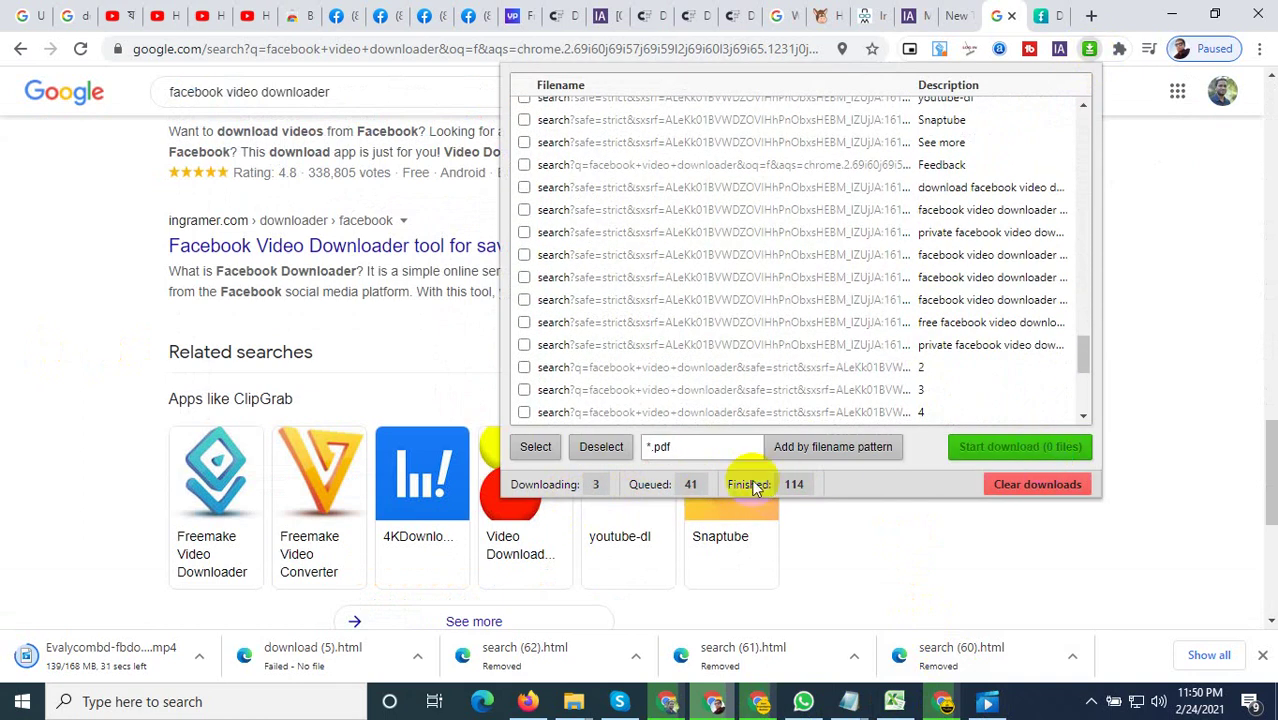
Tick one related-search link, drag-highlight the rows, select all 15, then close the list
left_click(524, 322)
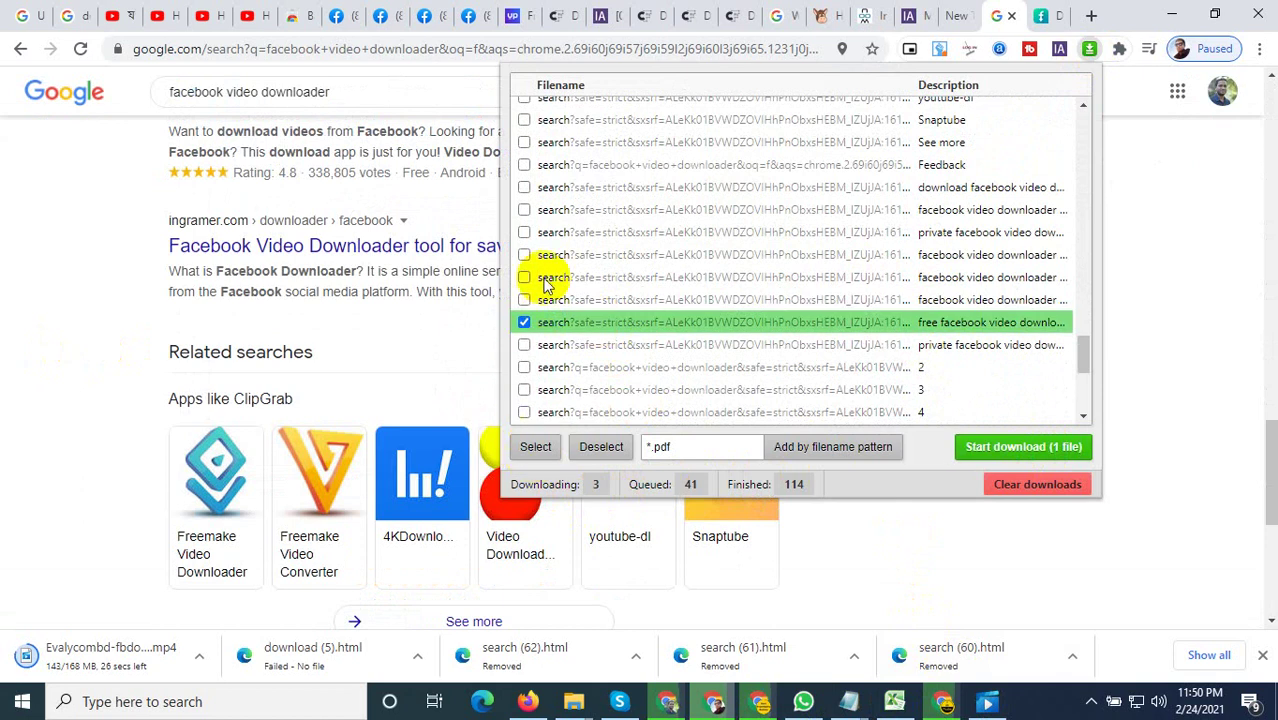
left_click_drag(978, 408, 697, 107)
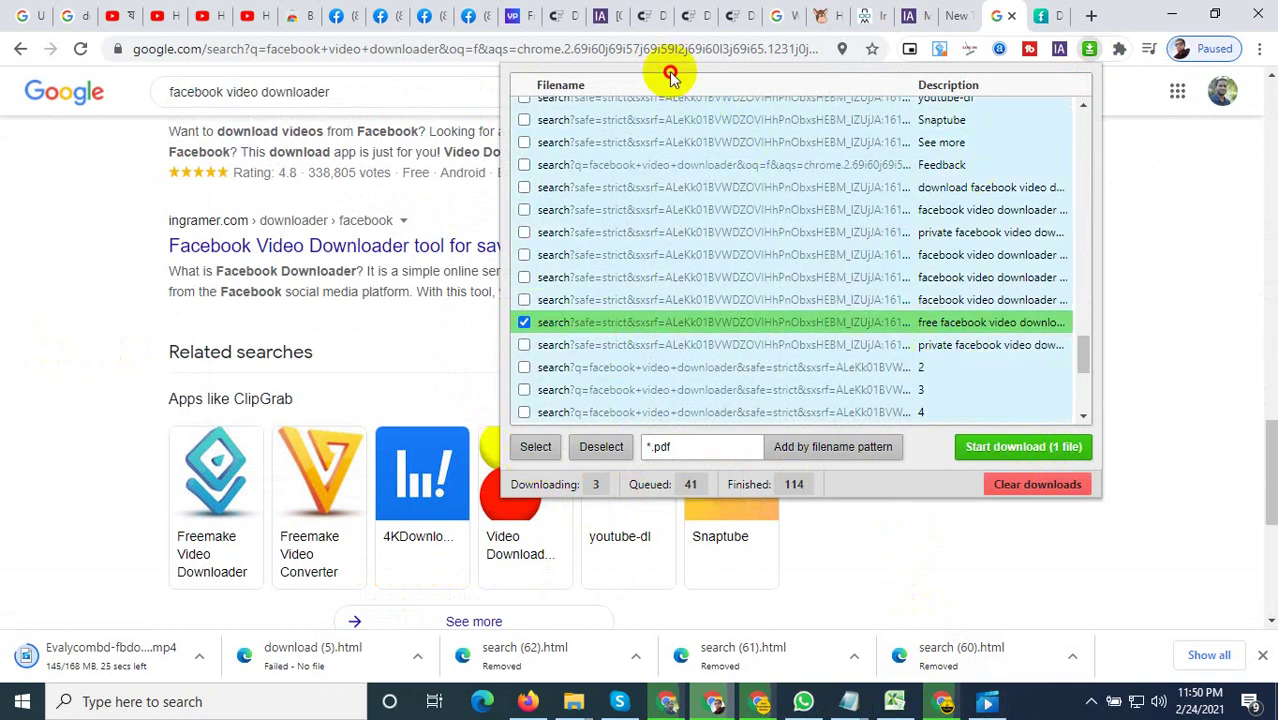
left_click(535, 446)
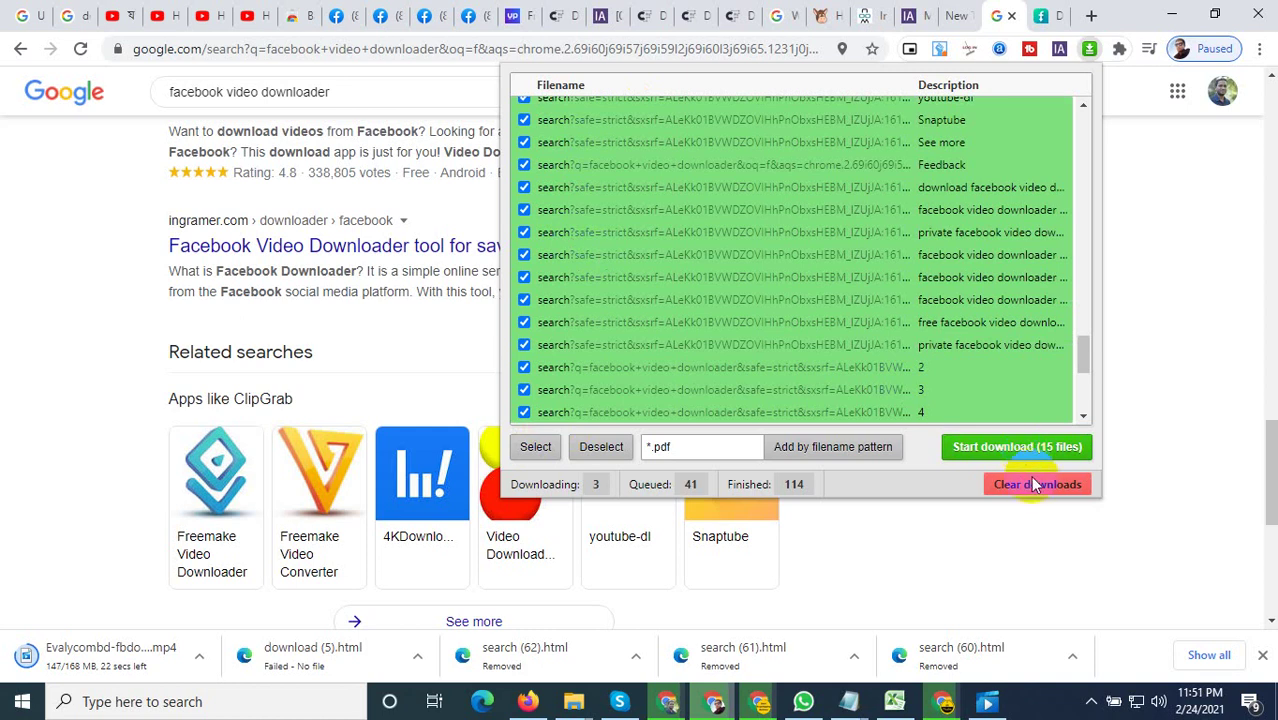
left_click(1171, 242)
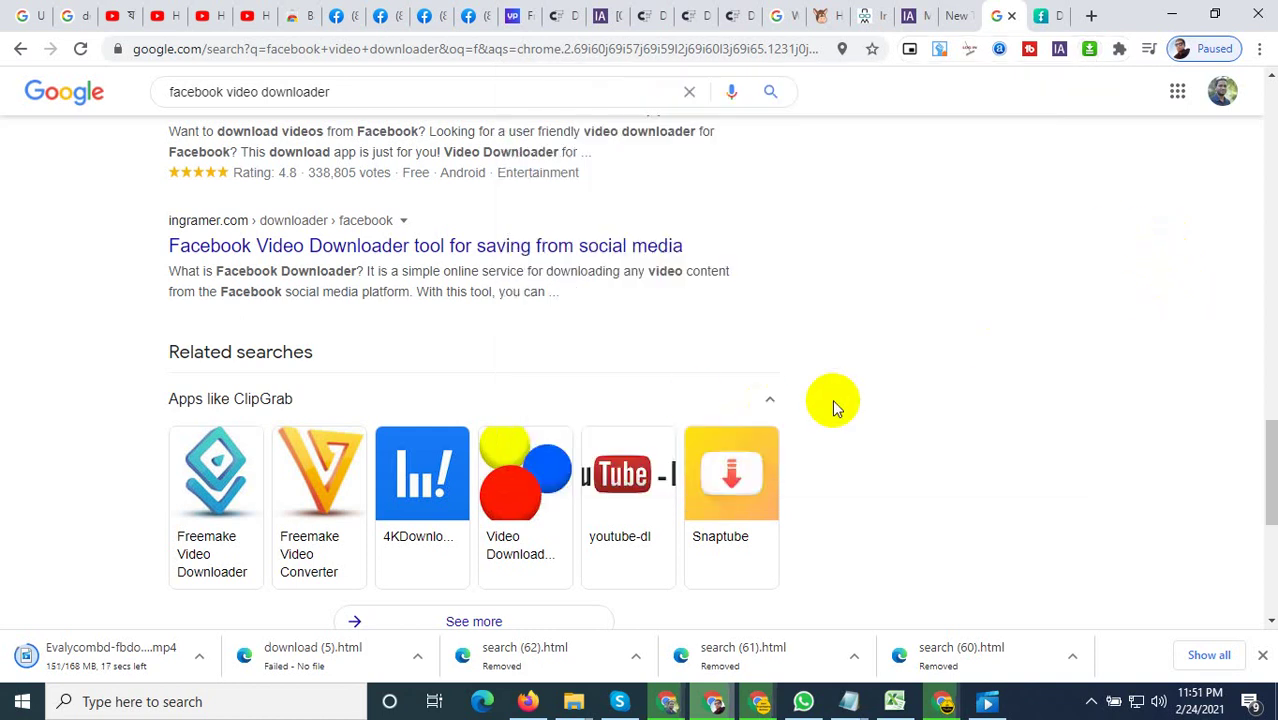